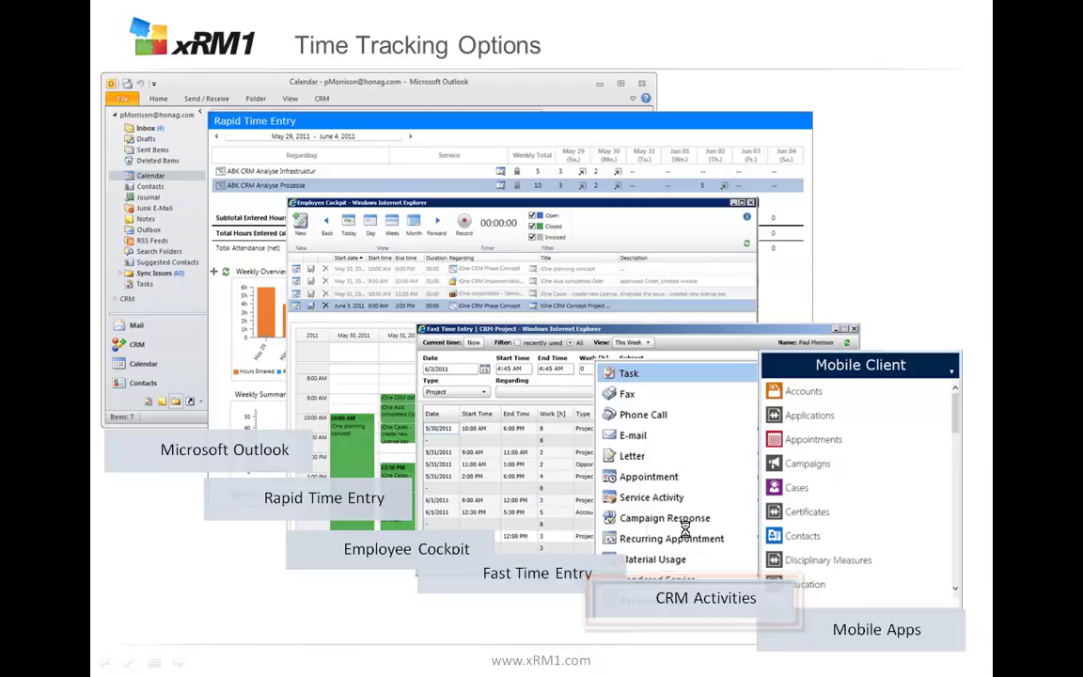
Advance the slide show from the overview to the CRM Activities slide
click(682, 522)
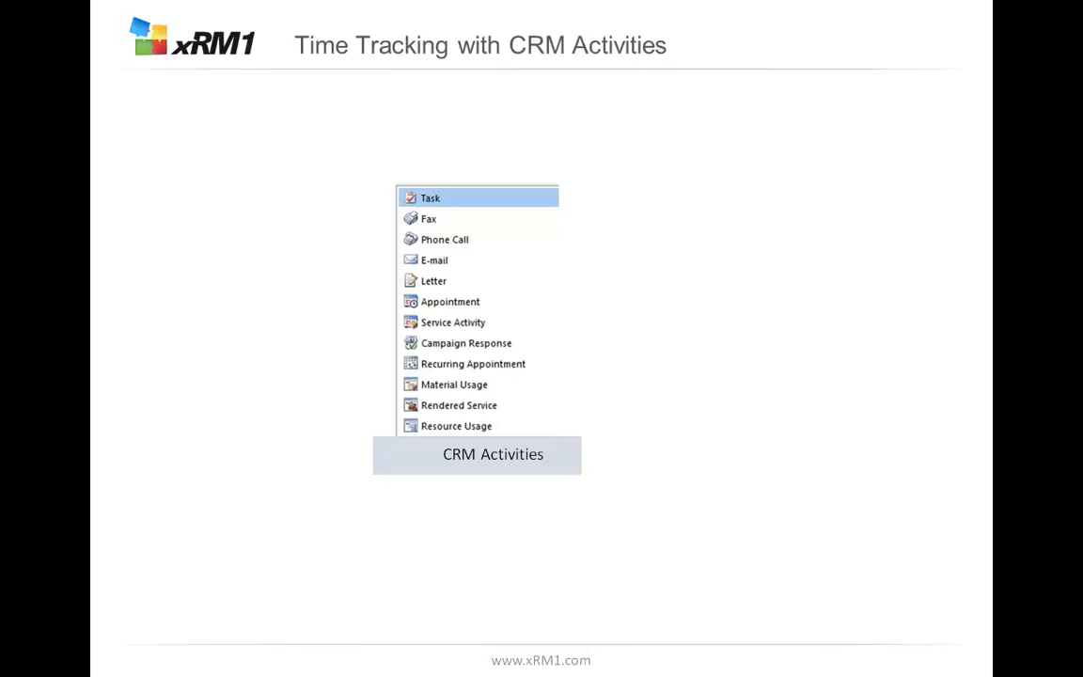
Step back to the Time Tracking Options overview, then on to the Outlook time-tracking topic
key(Right)
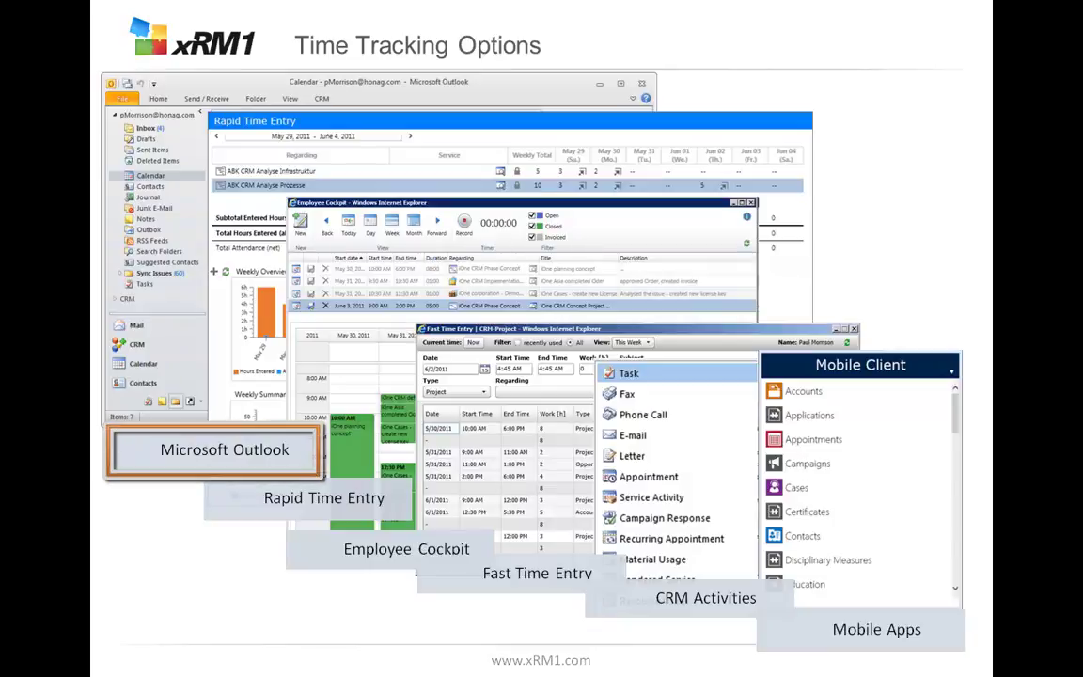
key(Right)
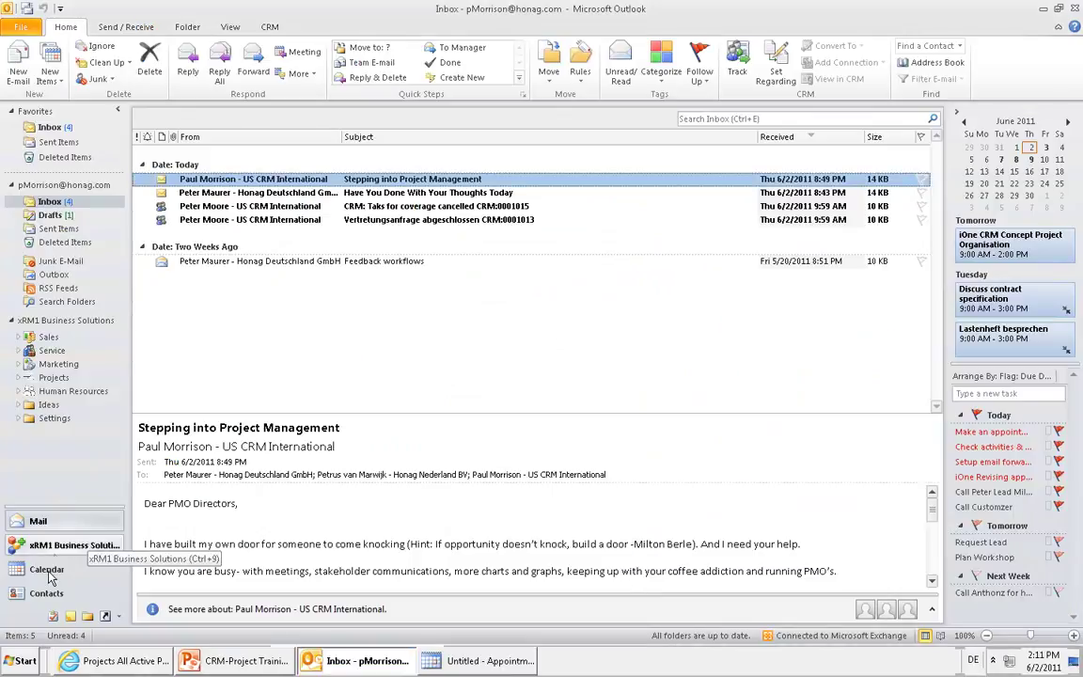
In the Outlook calendar, add 'Workshop KIck-off' on Thursday 6/2/2011, 12:30 PM to 3:30 PM
click(46, 567)
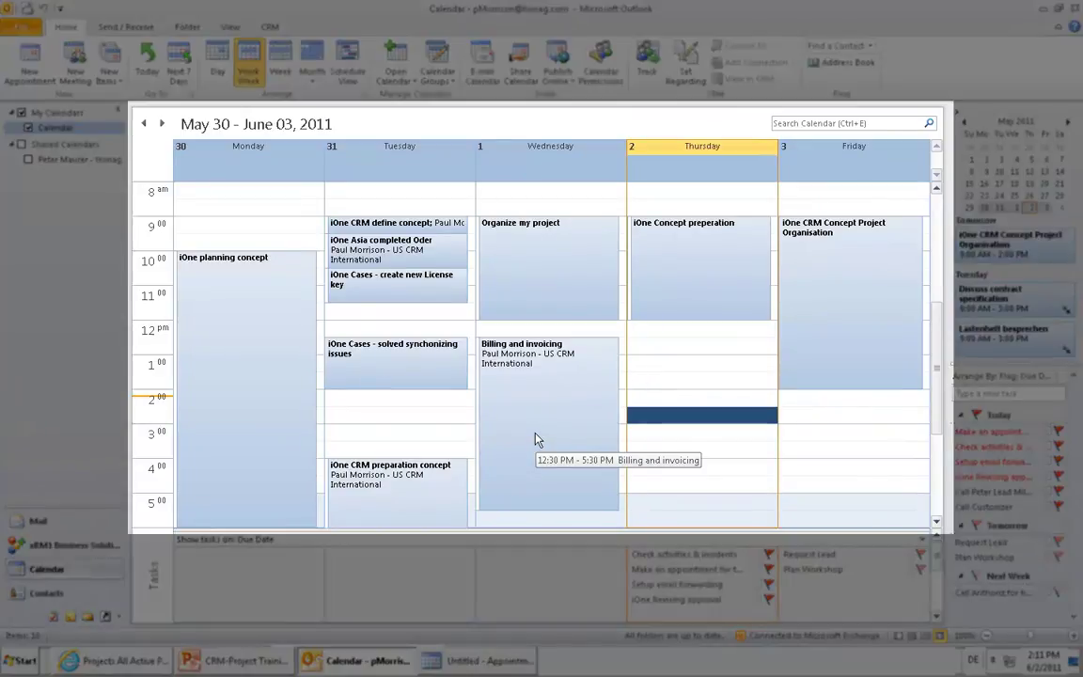
double_click(672, 350)
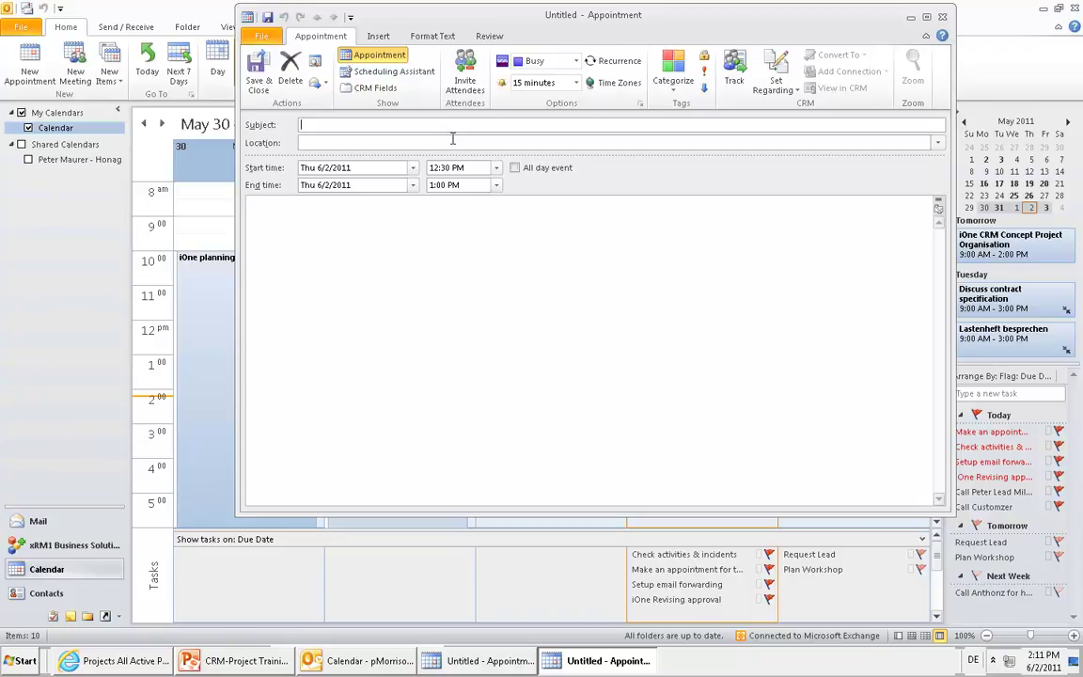
text(Workshop KIck-off)
click(496, 185)
click(456, 267)
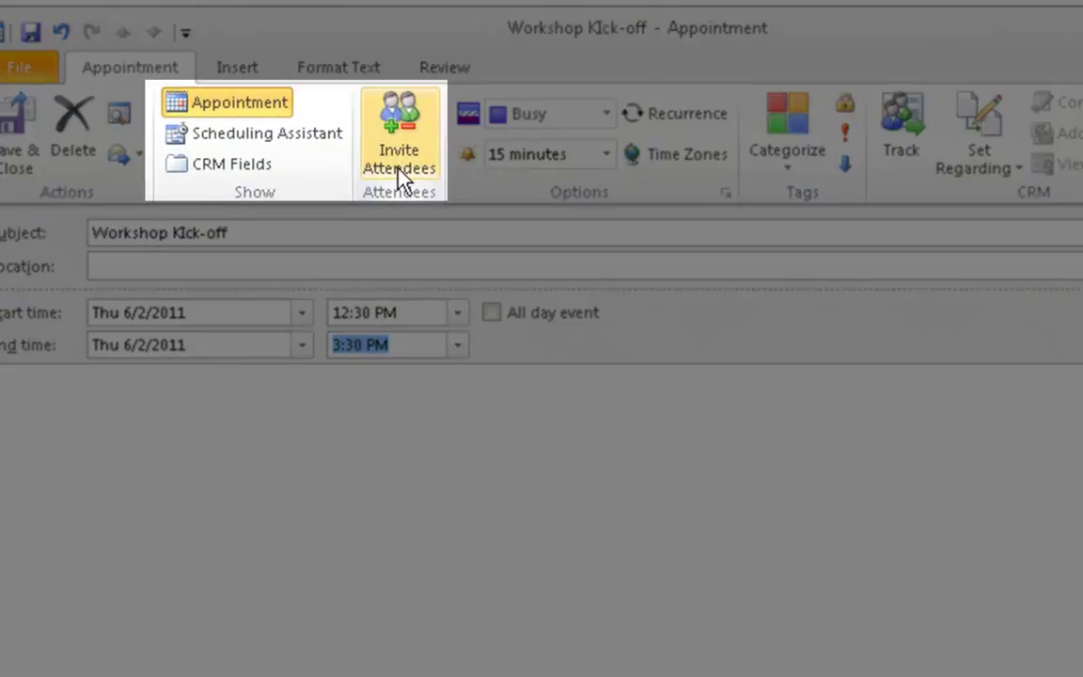
Invite two colleagues as attendees through the Scheduling Assistant
click(235, 136)
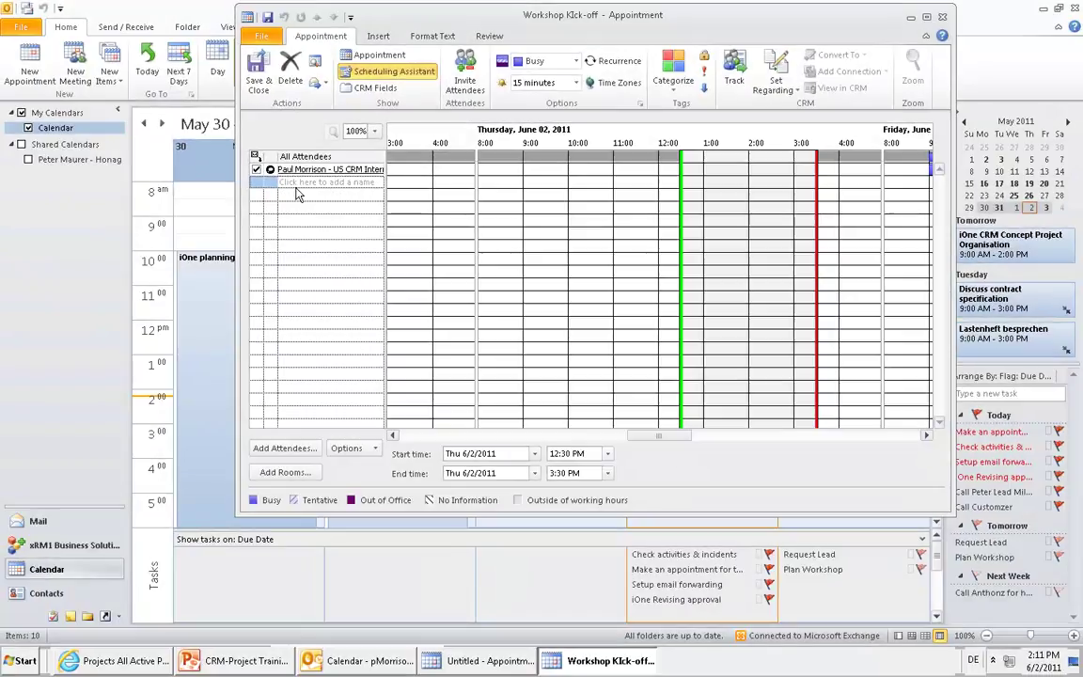
click(296, 184)
text(paul morri)
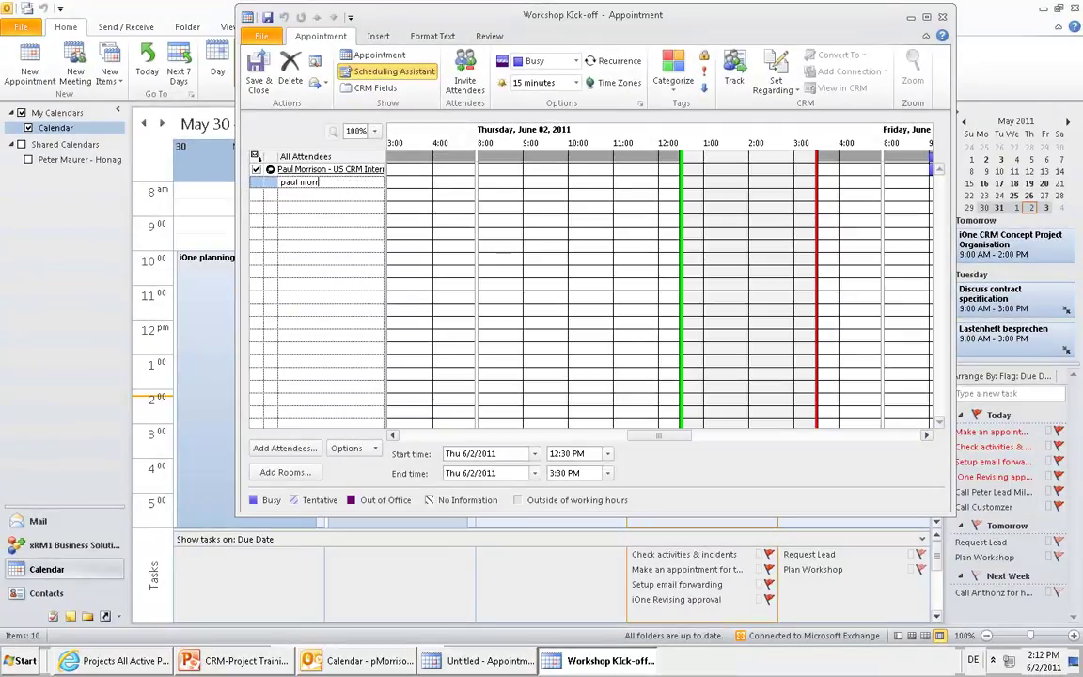
key(Return)
text(peter)
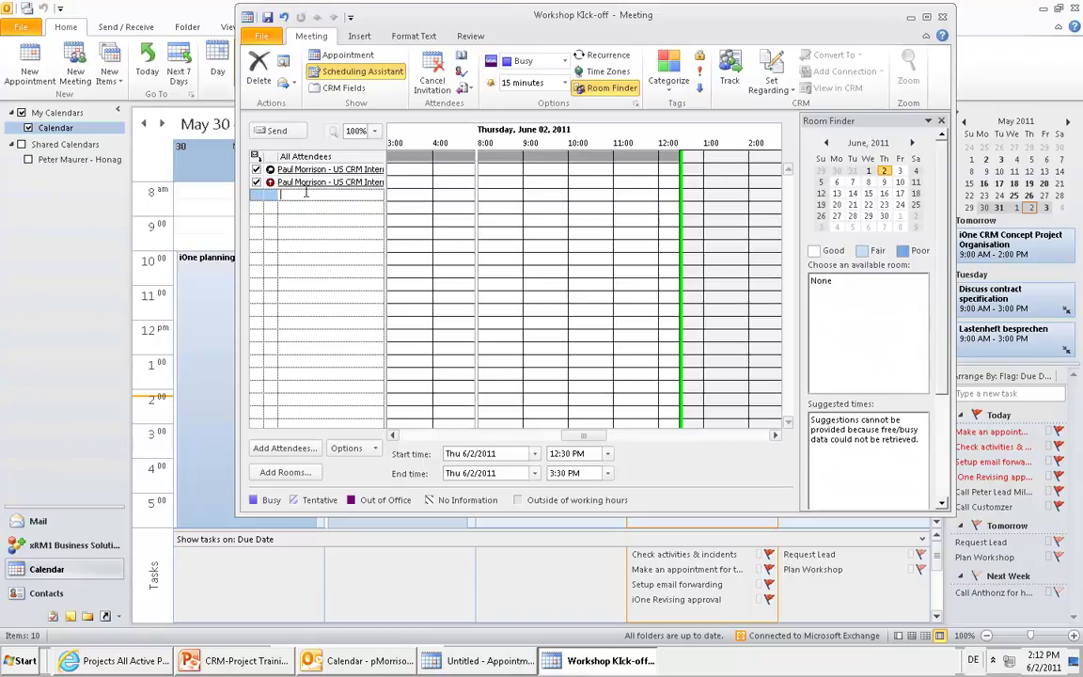
key(Return)
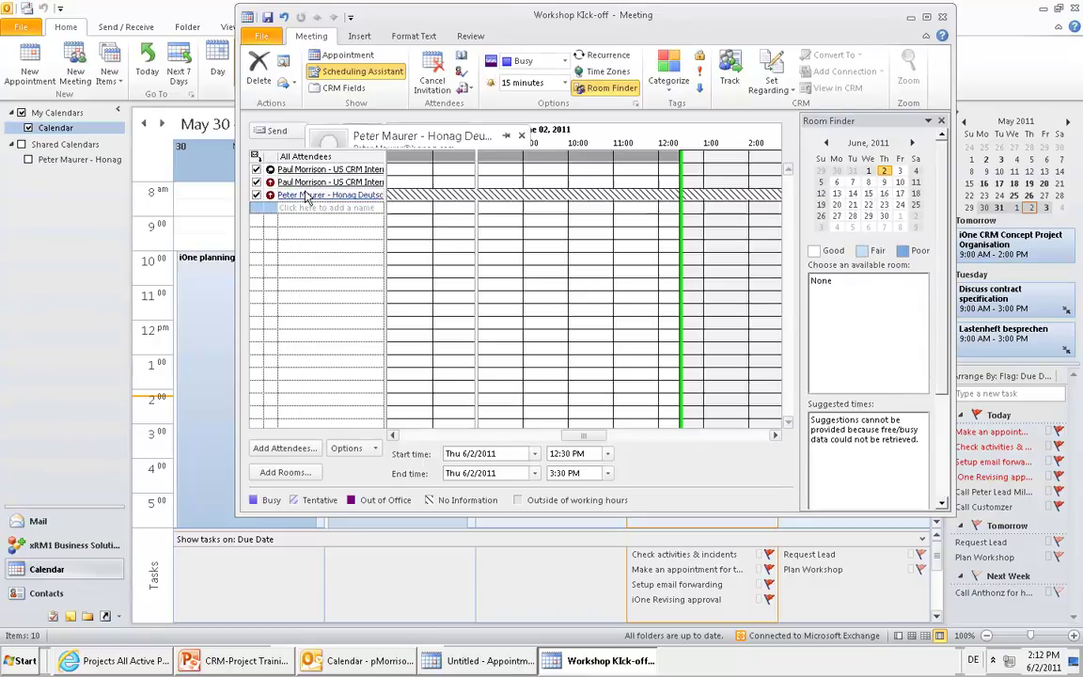
click(333, 58)
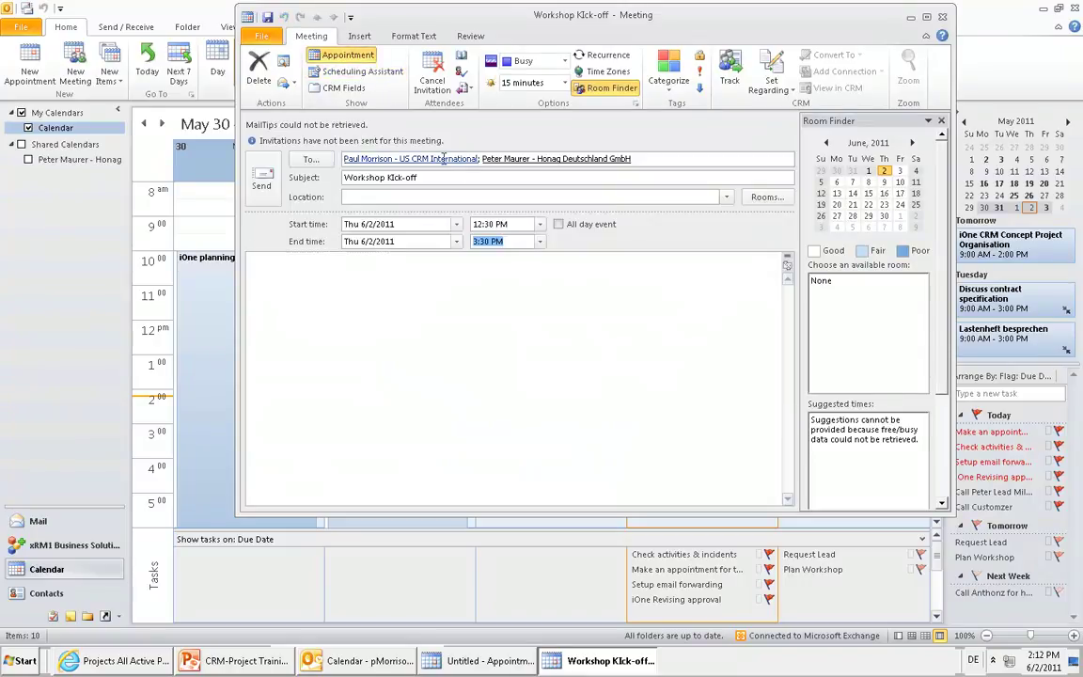
Set Regarding to the project iOne CRM Implementation New York and send the invitation
mouse_move(443, 159)
click(771, 75)
click(780, 121)
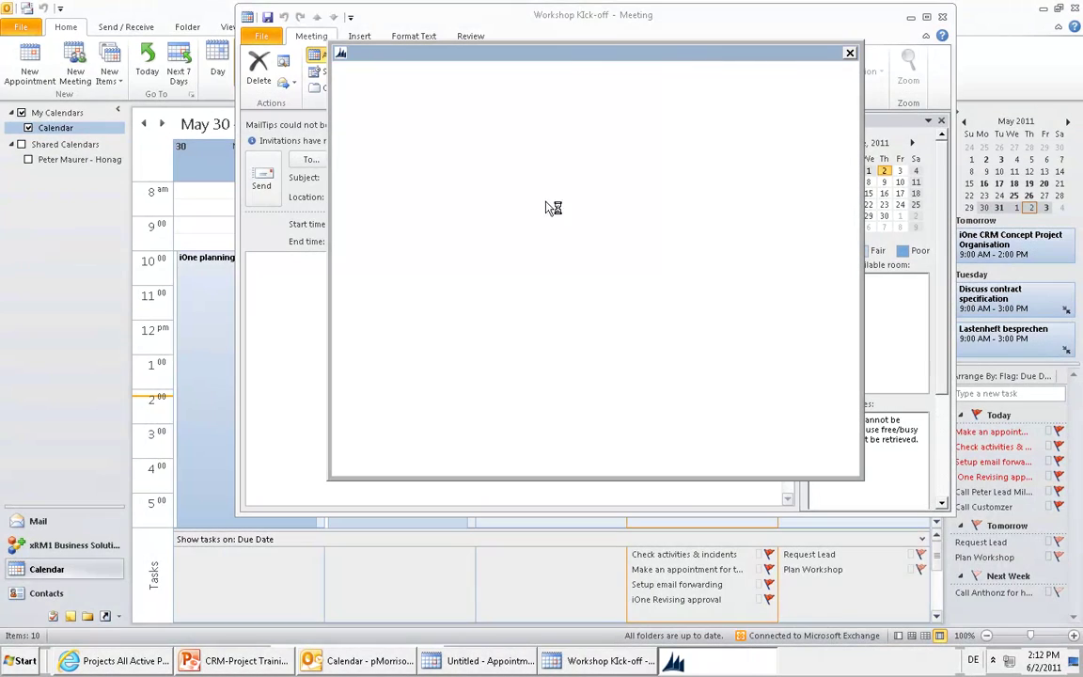
click(411, 140)
text(proj)
click(443, 183)
text(*ione)
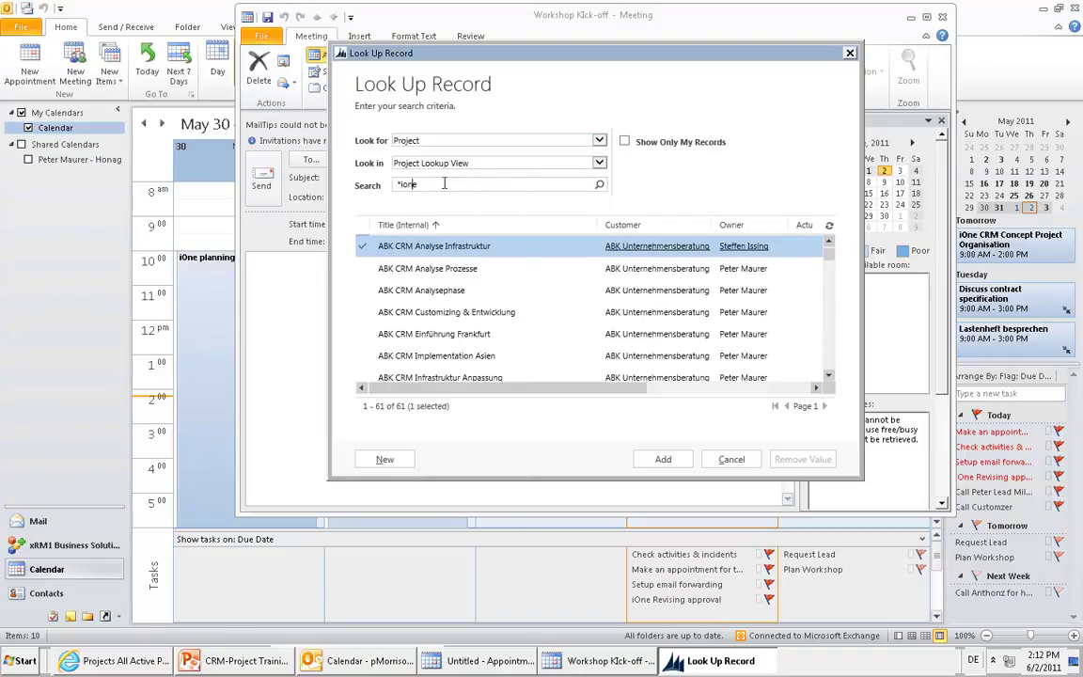
click(532, 335)
click(660, 459)
click(258, 178)
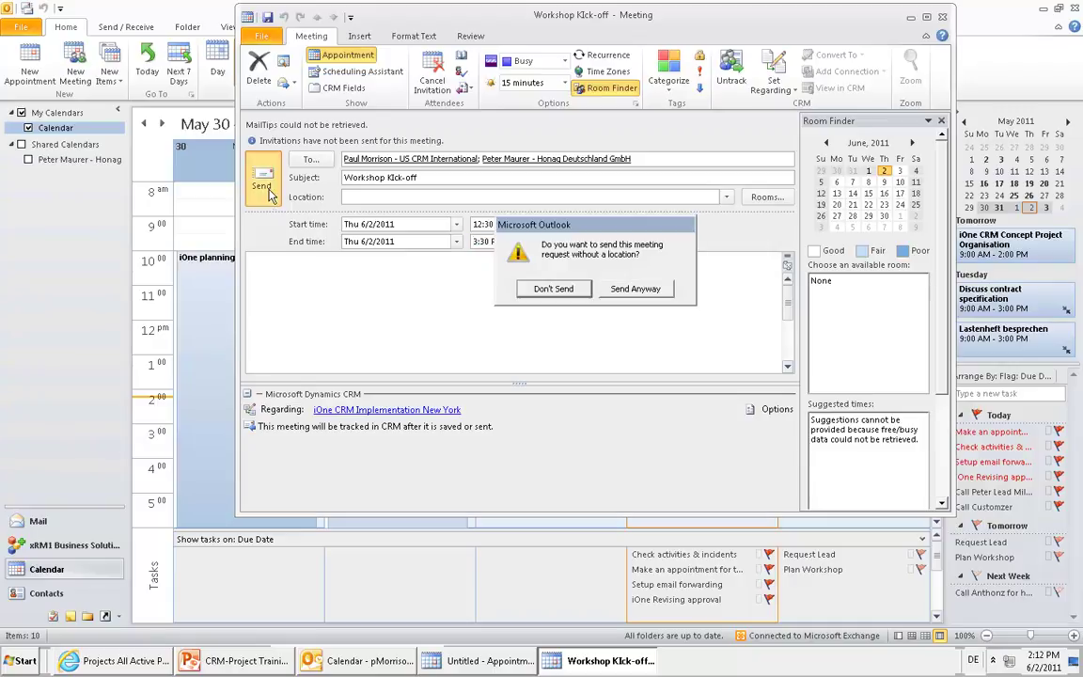
Send the meeting despite location and scheduling warnings, then view Workshop KIck-off in CRM
click(621, 291)
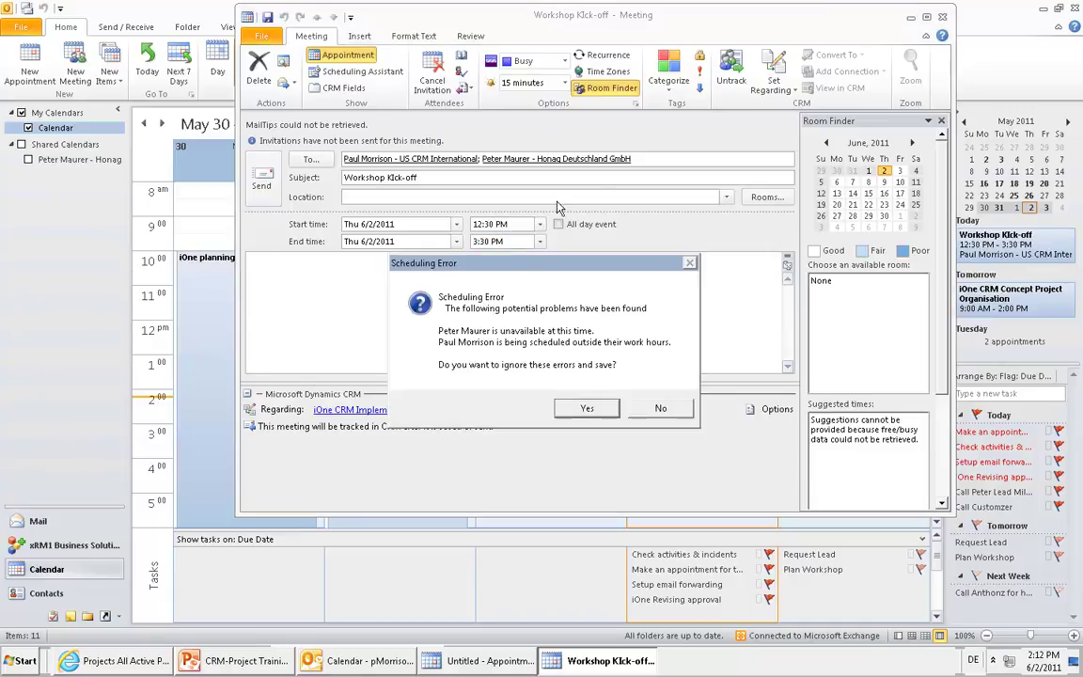
click(587, 408)
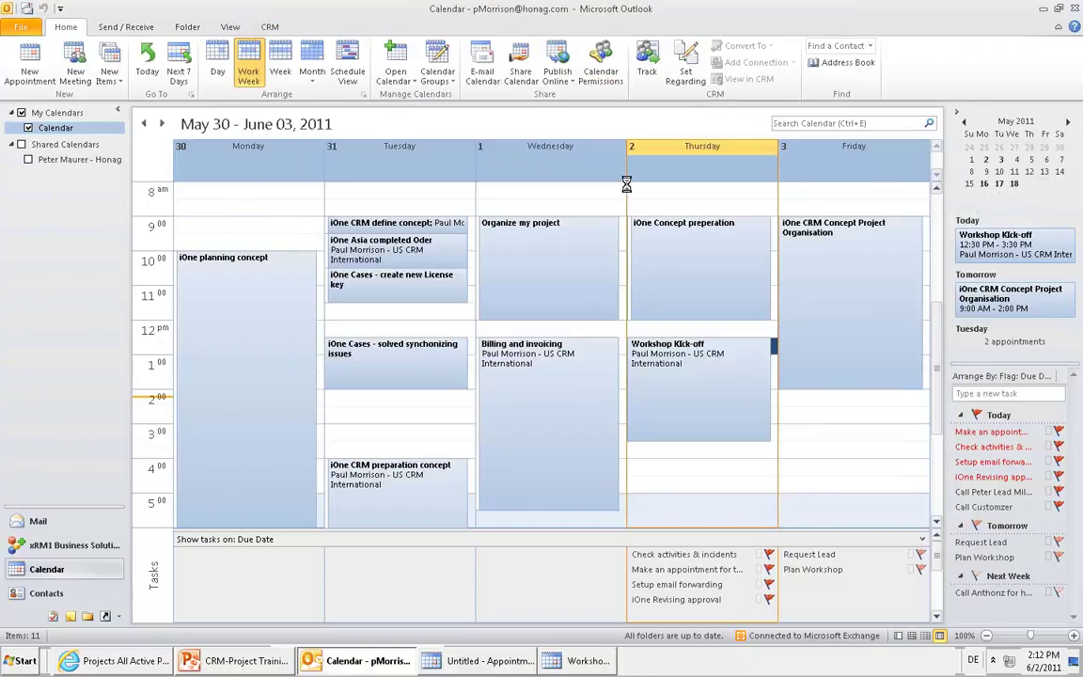
click(589, 408)
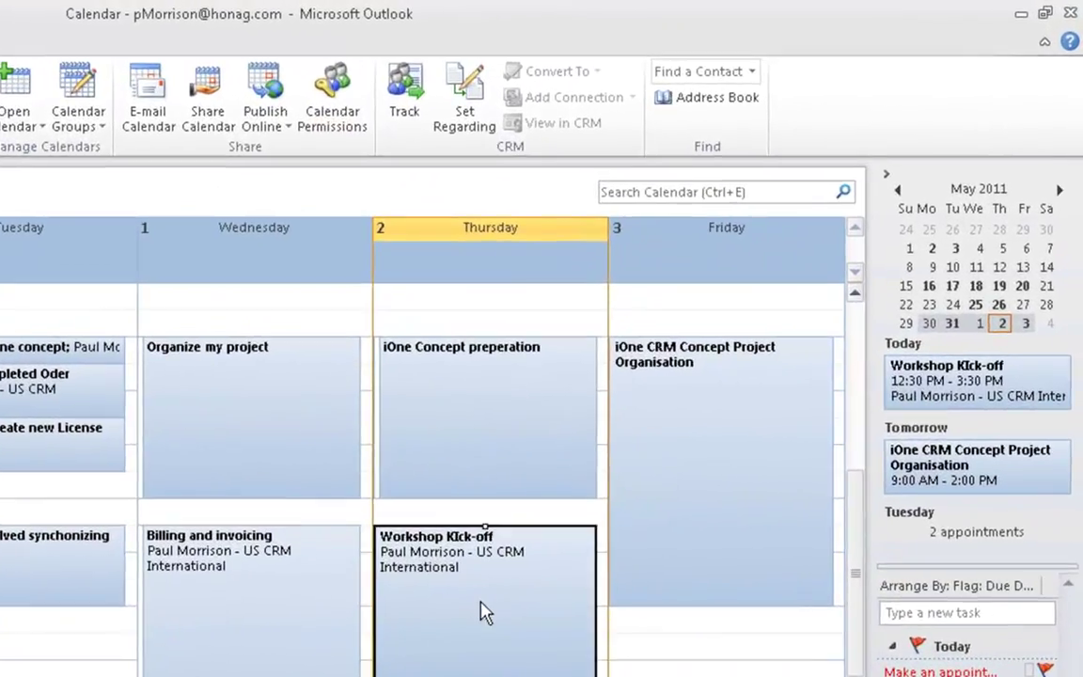
double_click(481, 611)
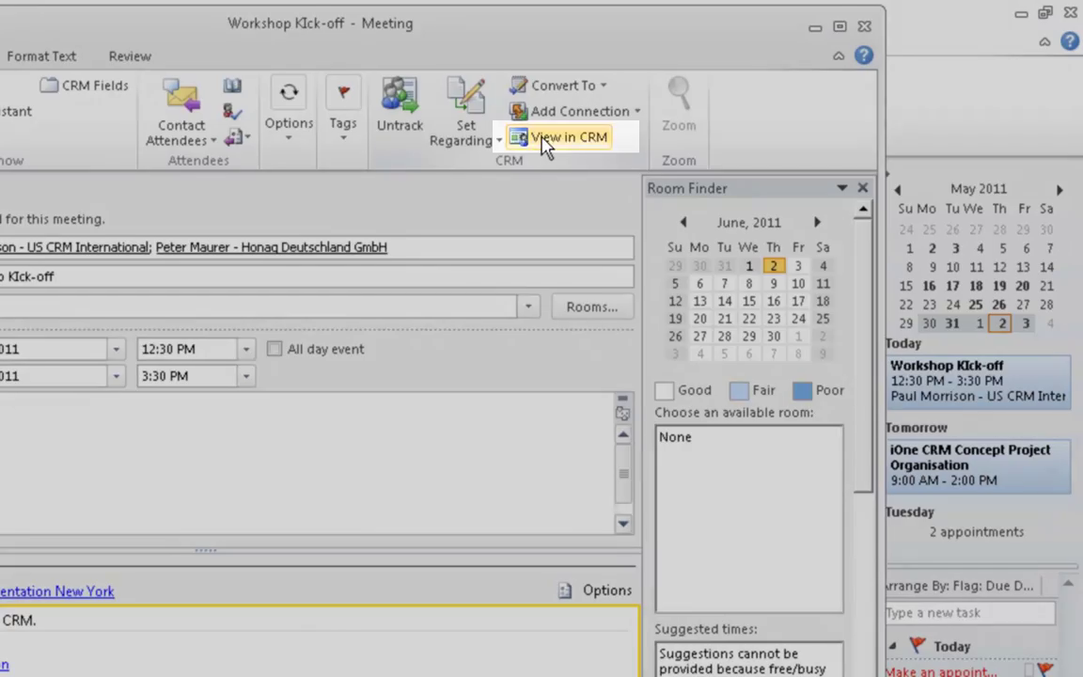
click(545, 140)
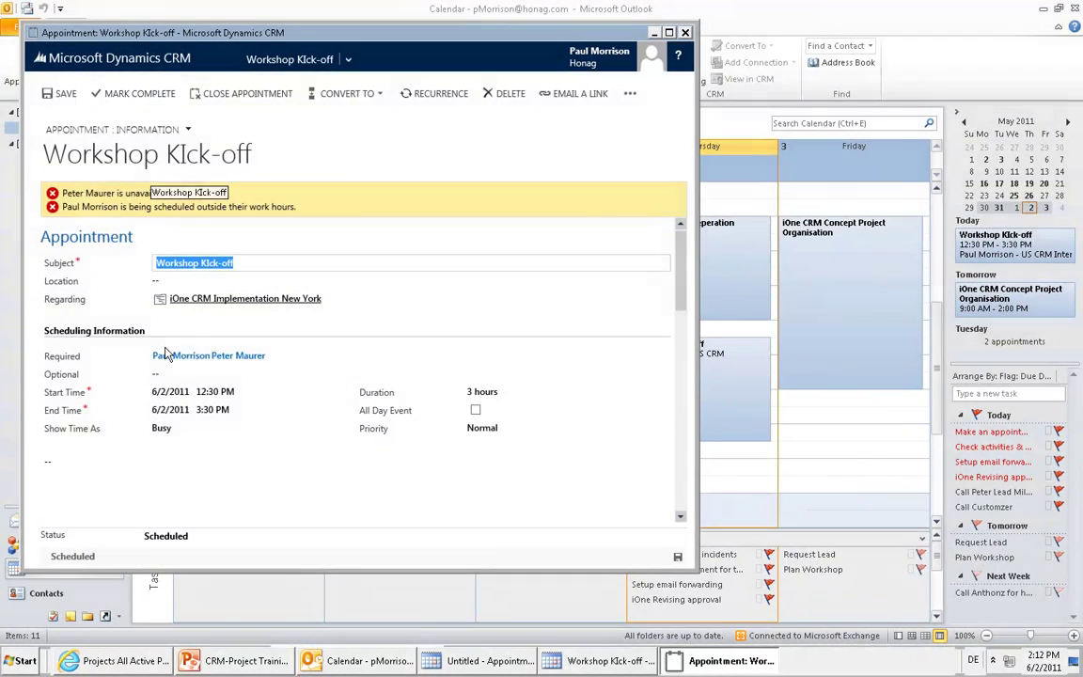
Close the CRM record and meeting window, then resume the PowerPoint slide show
key(alt+F4)
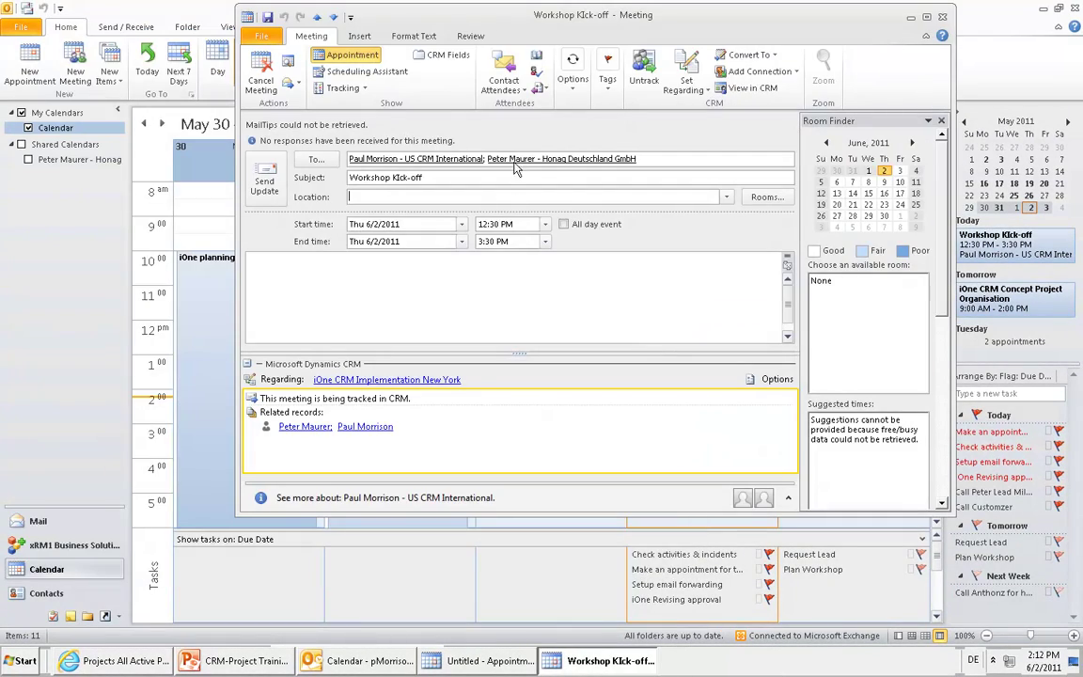
click(945, 18)
click(240, 660)
click(65, 58)
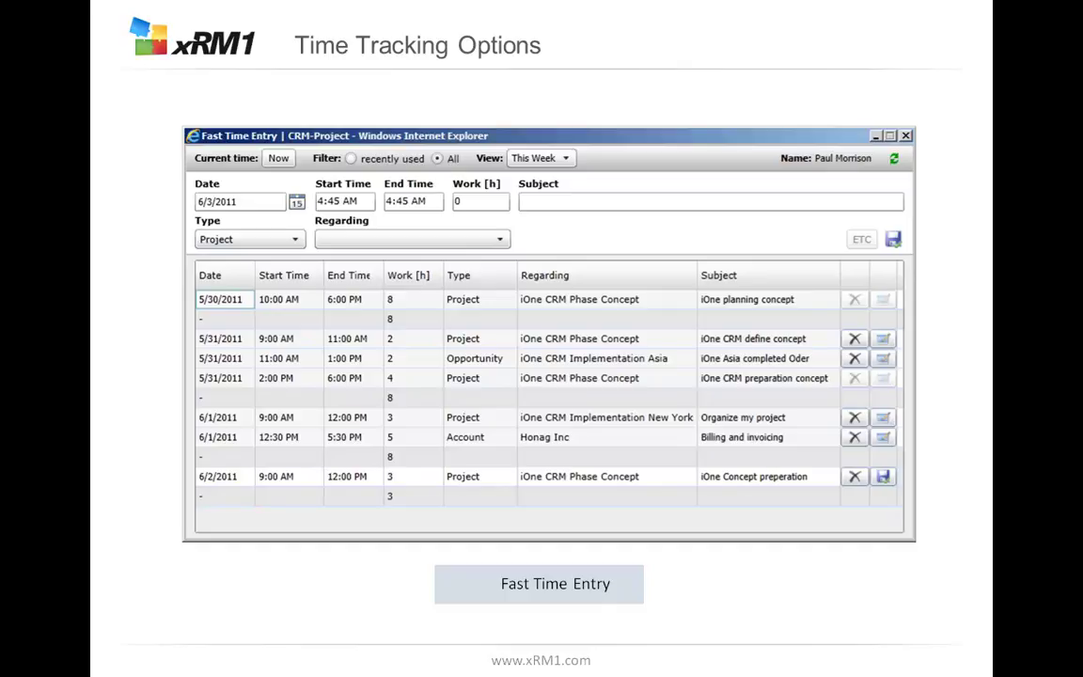
End the slide show and open Fast Time Entry from the CRM Projects area
key(Escape)
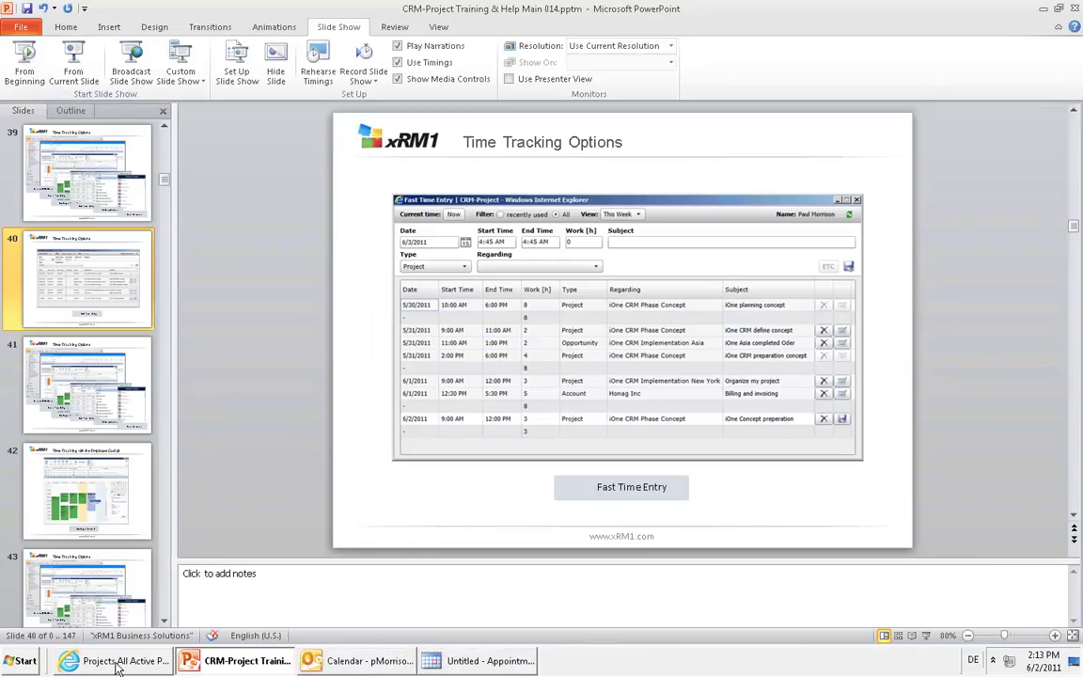
click(118, 662)
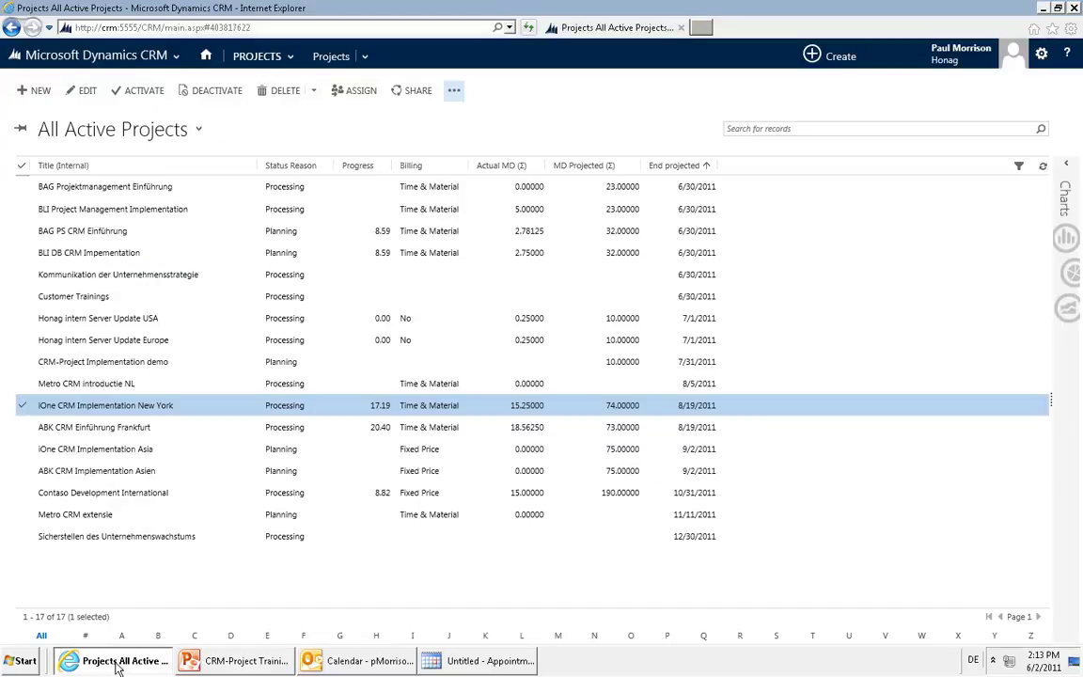
click(454, 91)
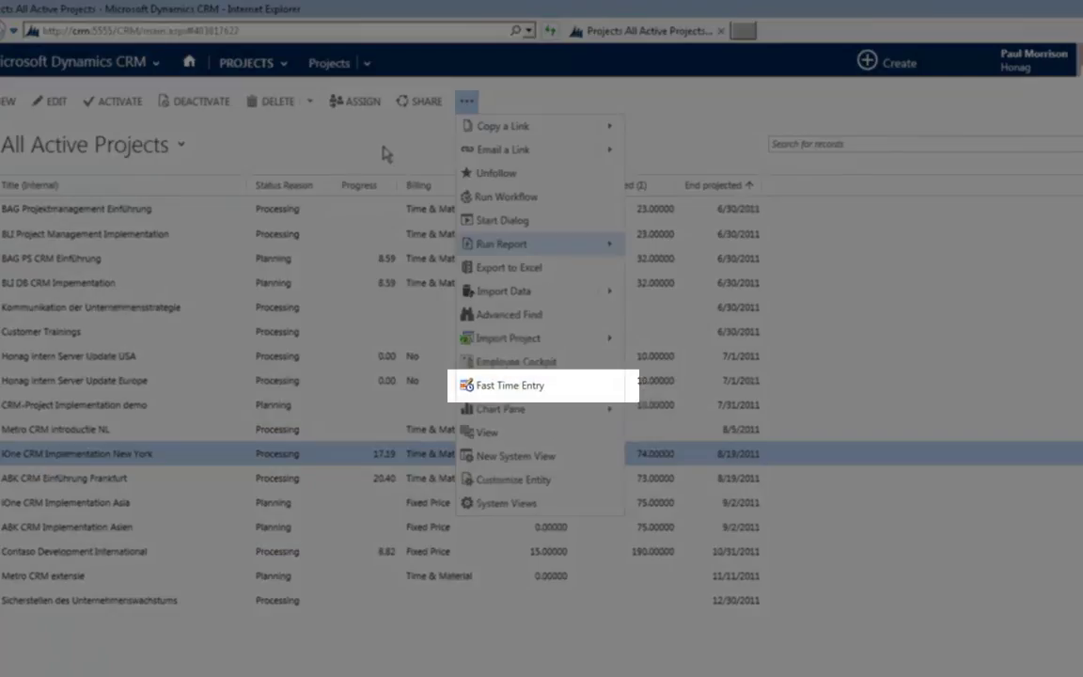
click(257, 56)
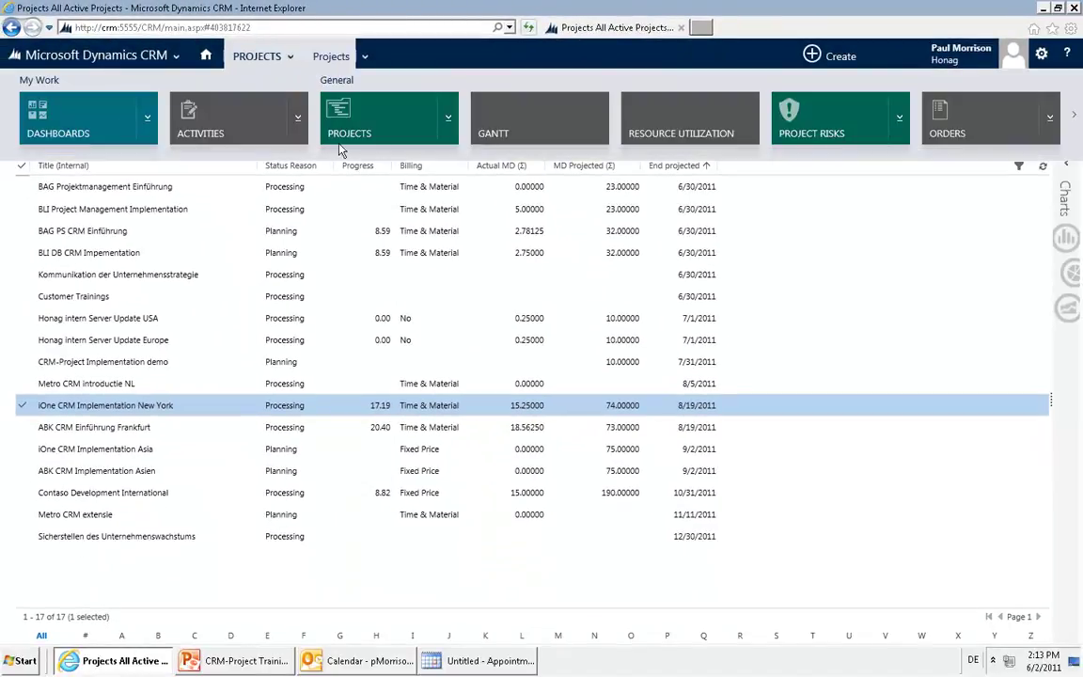
scroll(536, 117, down, 5)
scroll(556, 120, down, 5)
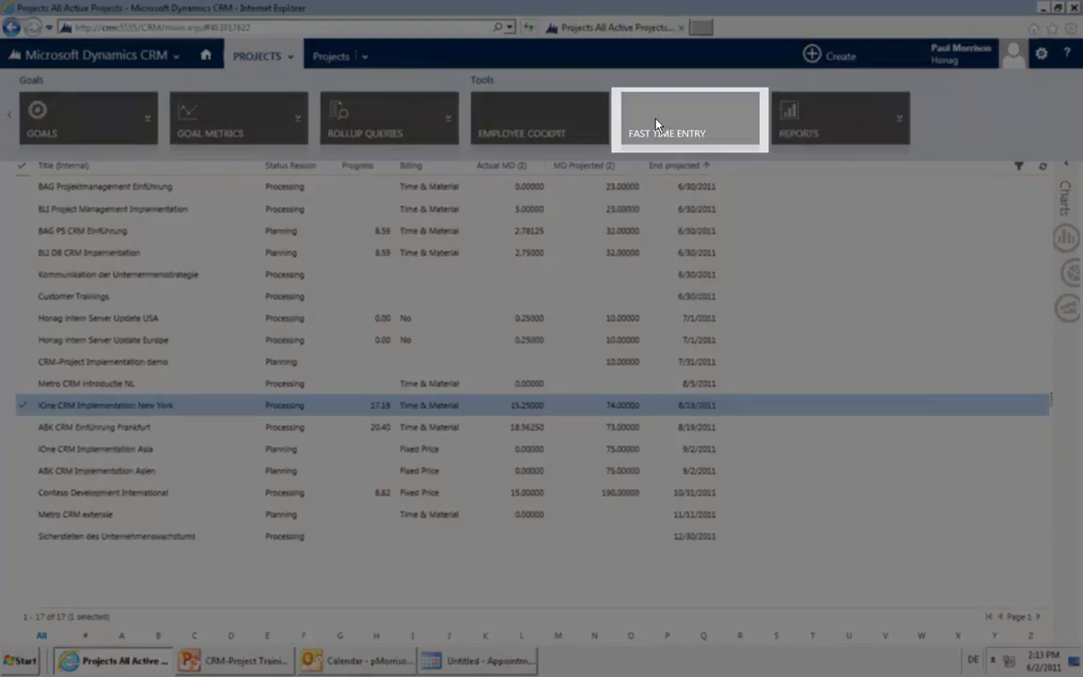
click(655, 124)
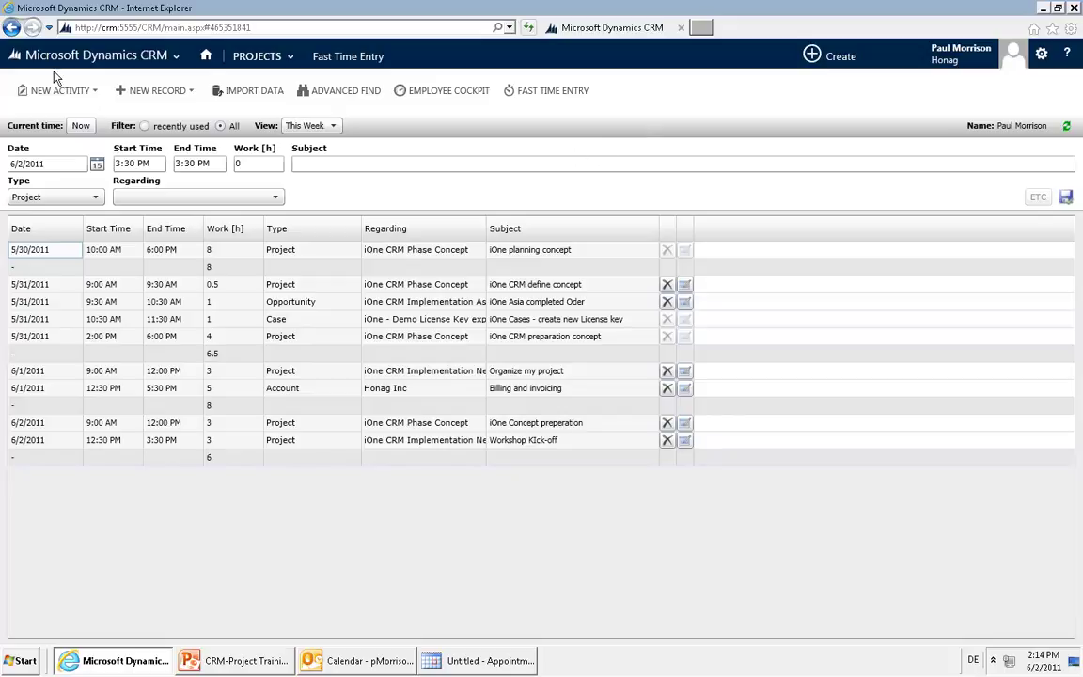
Start a 6/2/2011 entry with 1 work hour and subject 'Preparation Workshop', type Project
click(149, 165)
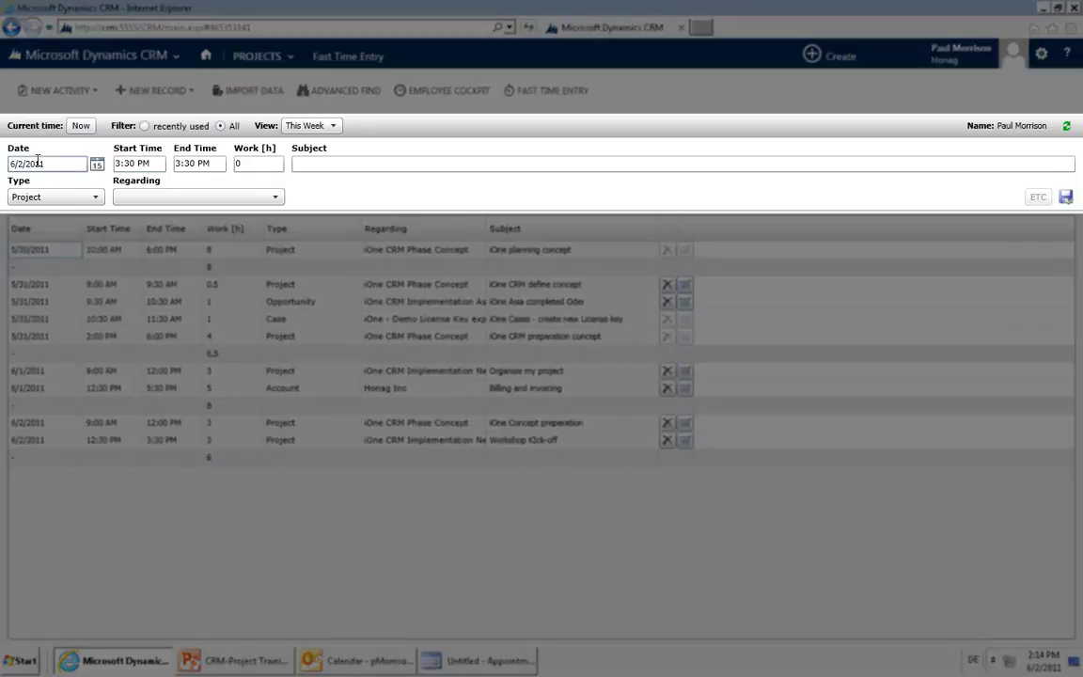
click(246, 162)
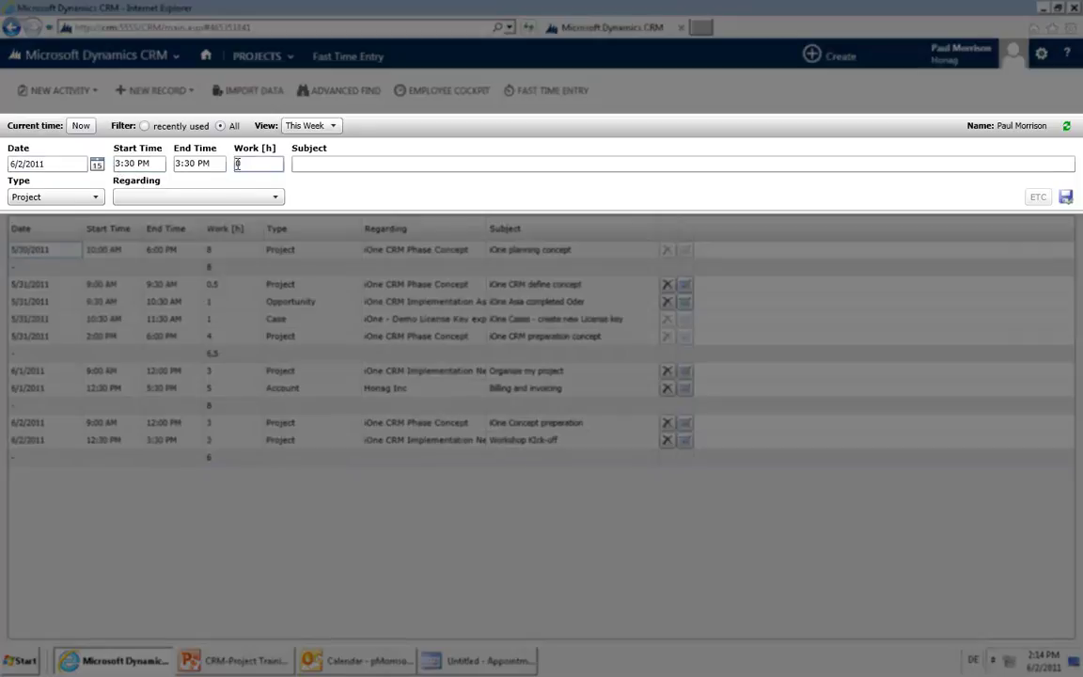
double_click(252, 161)
text(1)
click(342, 163)
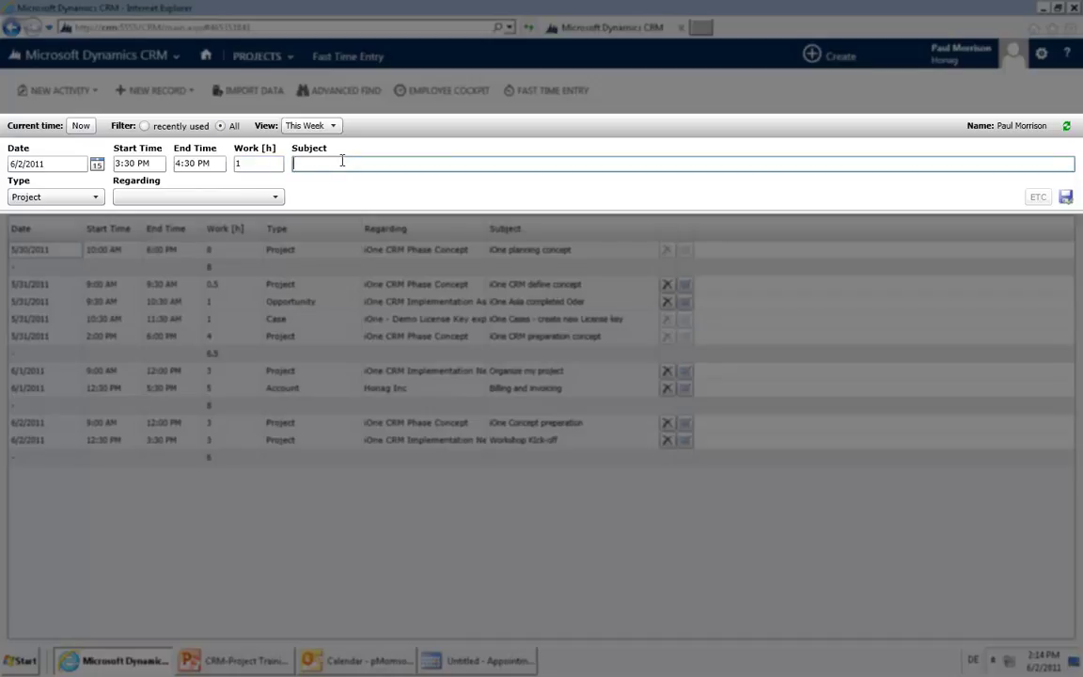
text(Preparation Workshop)
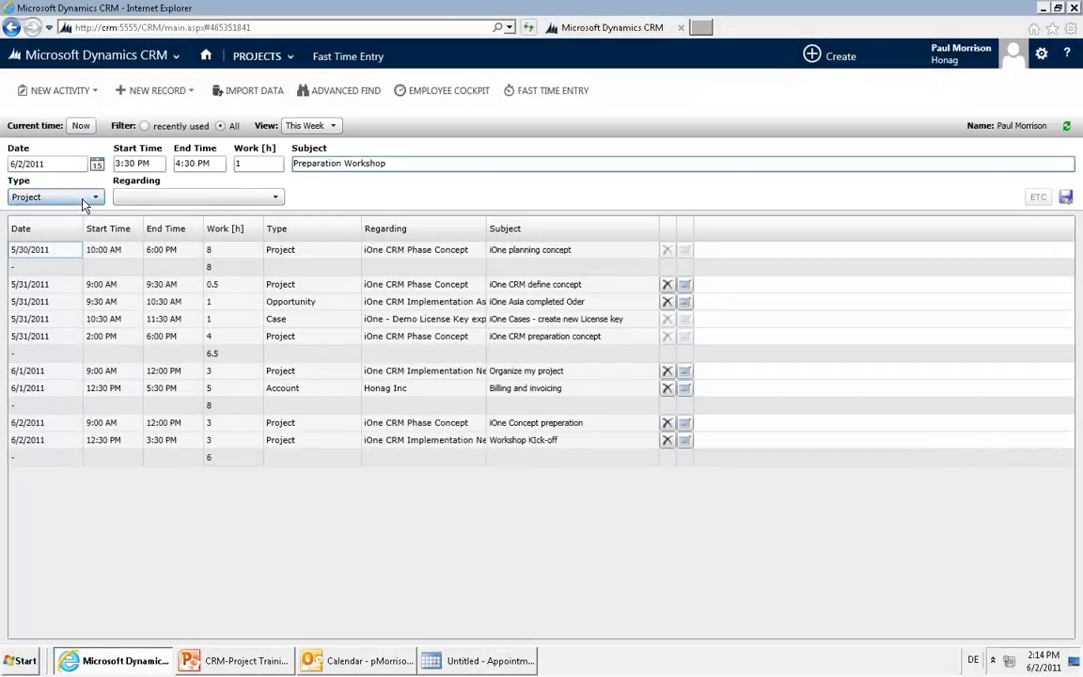
click(84, 199)
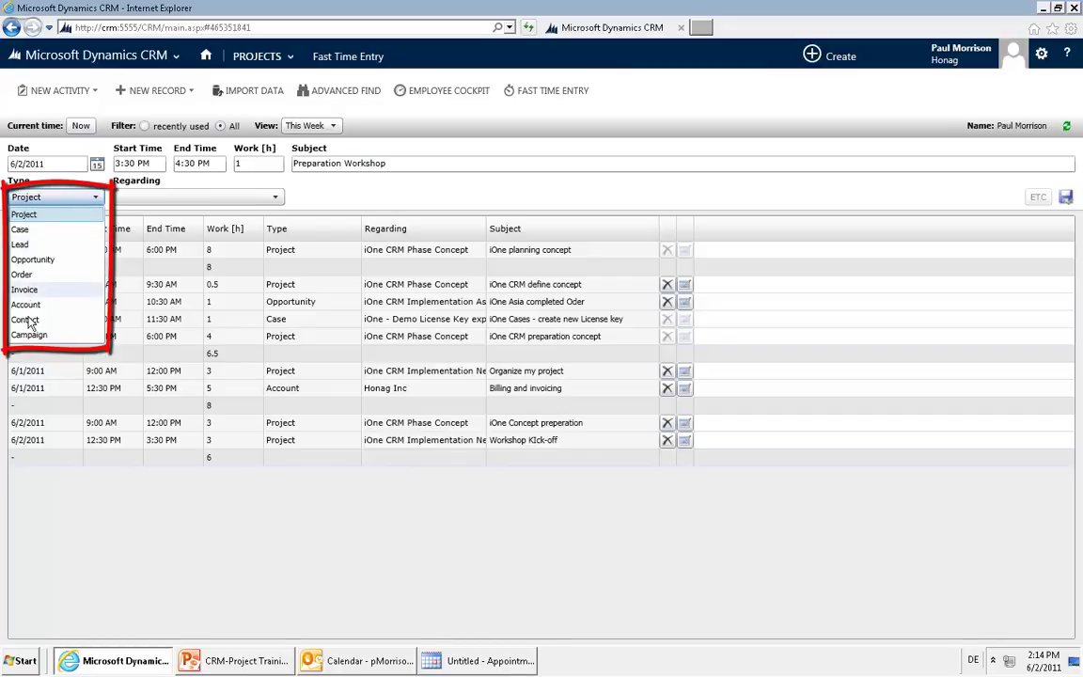
Book the entry to iOne CRM Implementation New York, subelement iOne CRM Analysis Infrastructure, and save
click(42, 215)
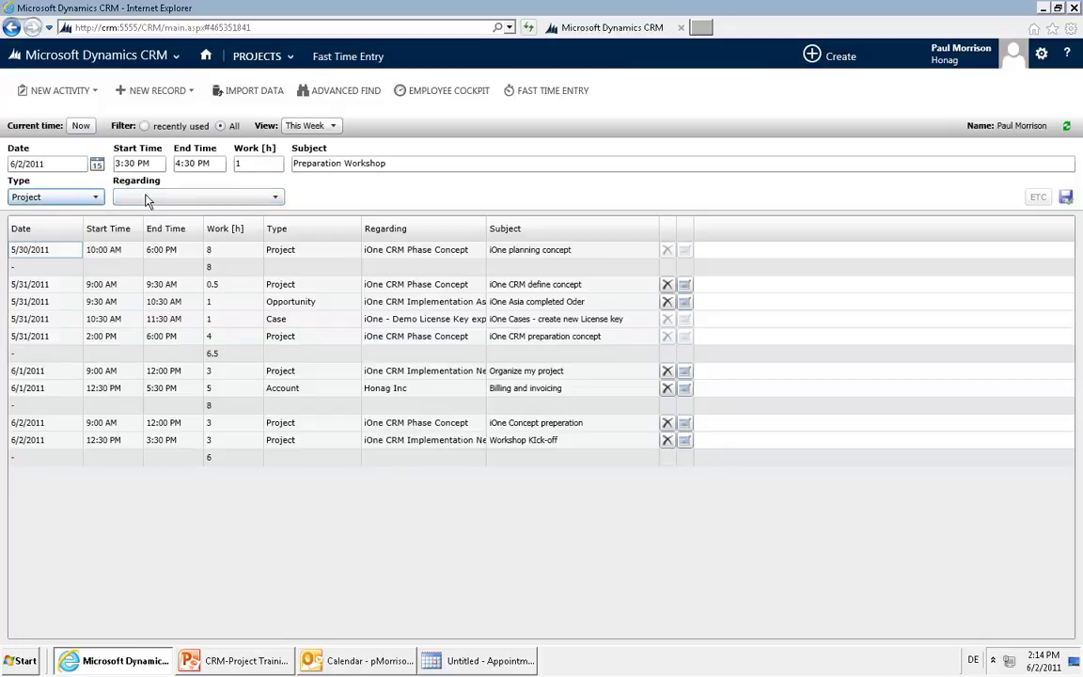
click(241, 199)
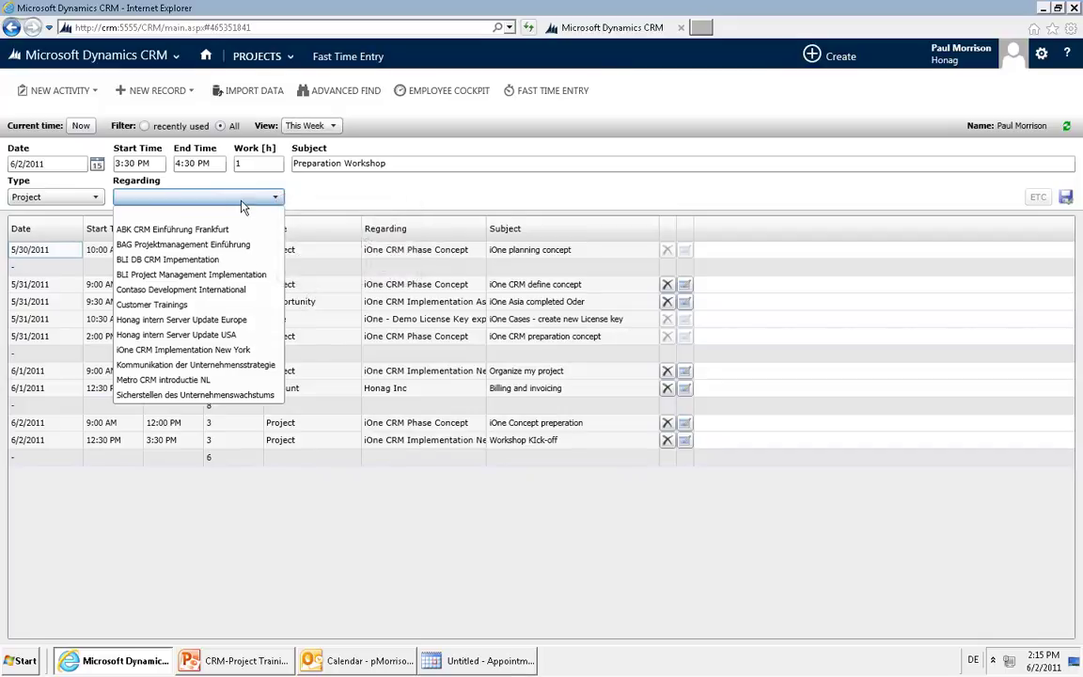
click(185, 349)
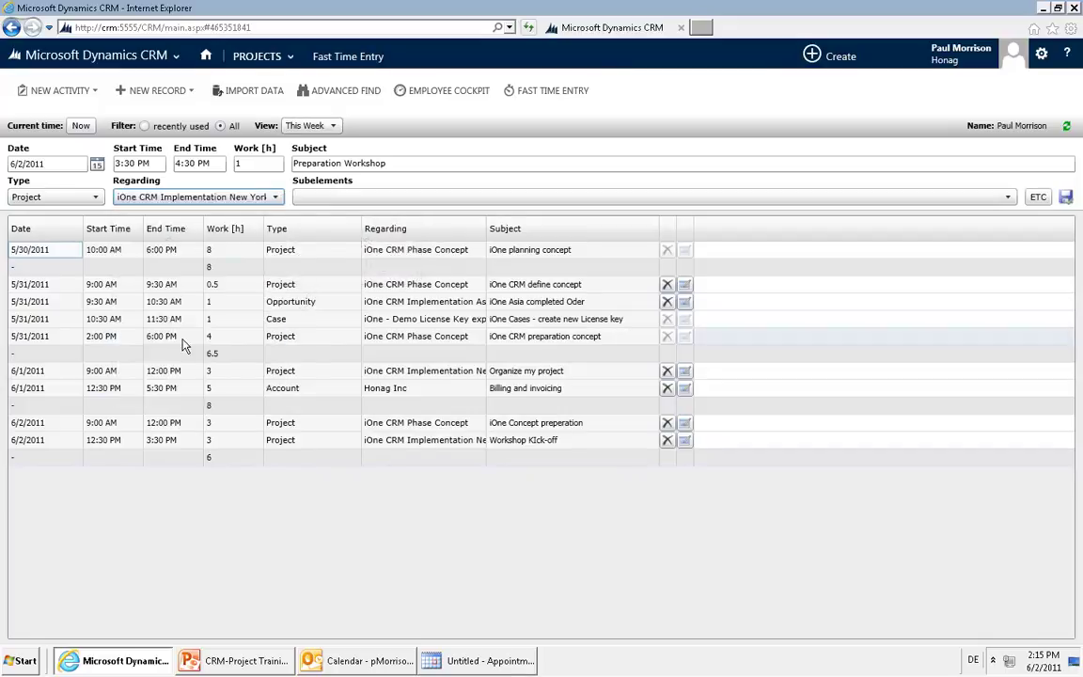
click(339, 200)
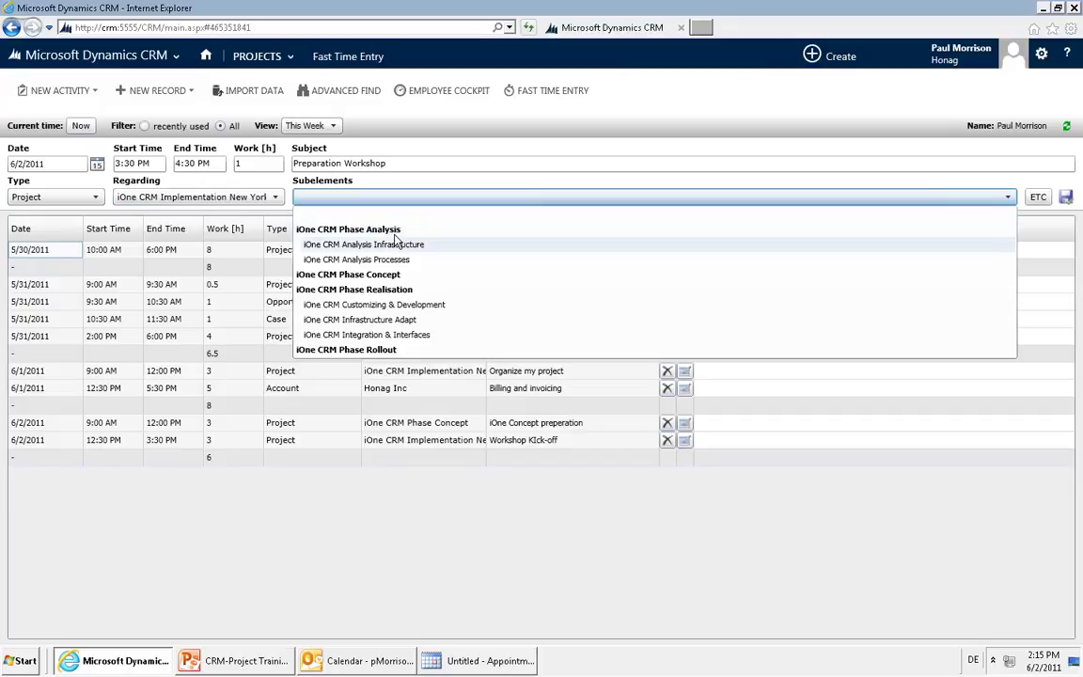
click(780, 251)
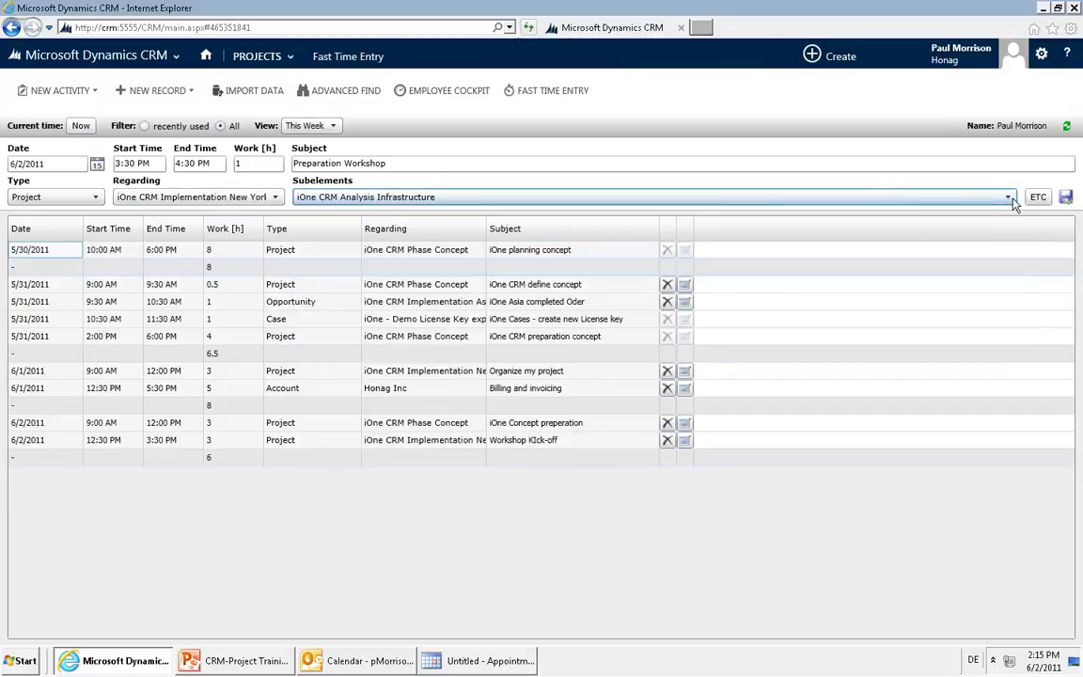
click(1068, 200)
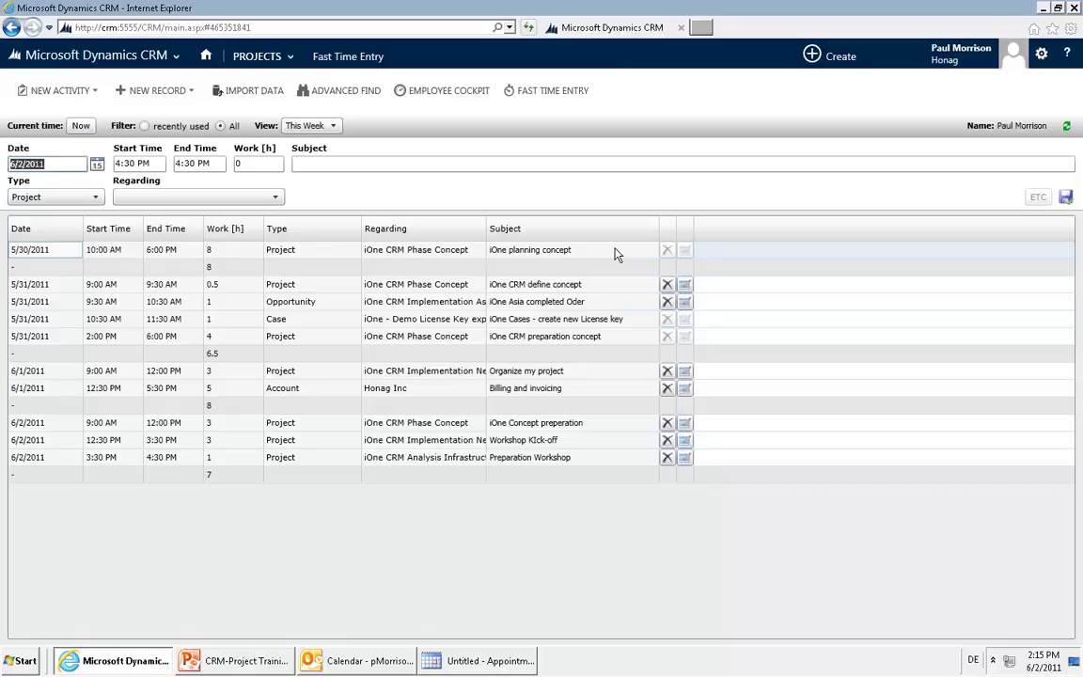
Cycle the view through Yesterday and Today back to This Week, then set times to now (2:16 PM)
click(323, 127)
click(315, 157)
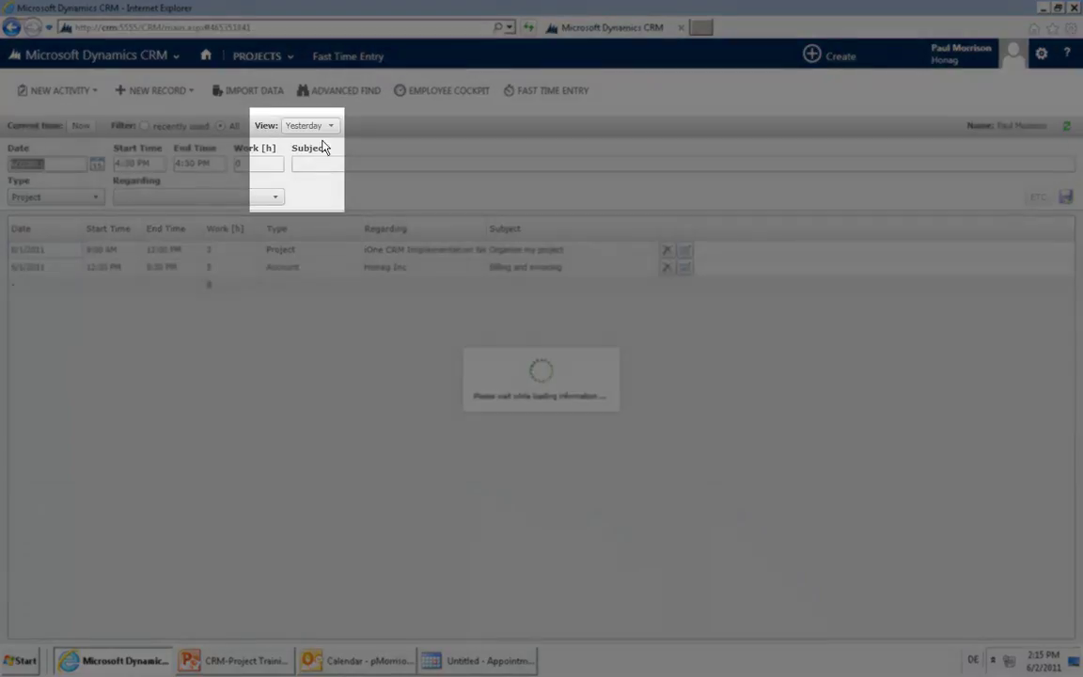
click(331, 127)
click(311, 143)
click(326, 127)
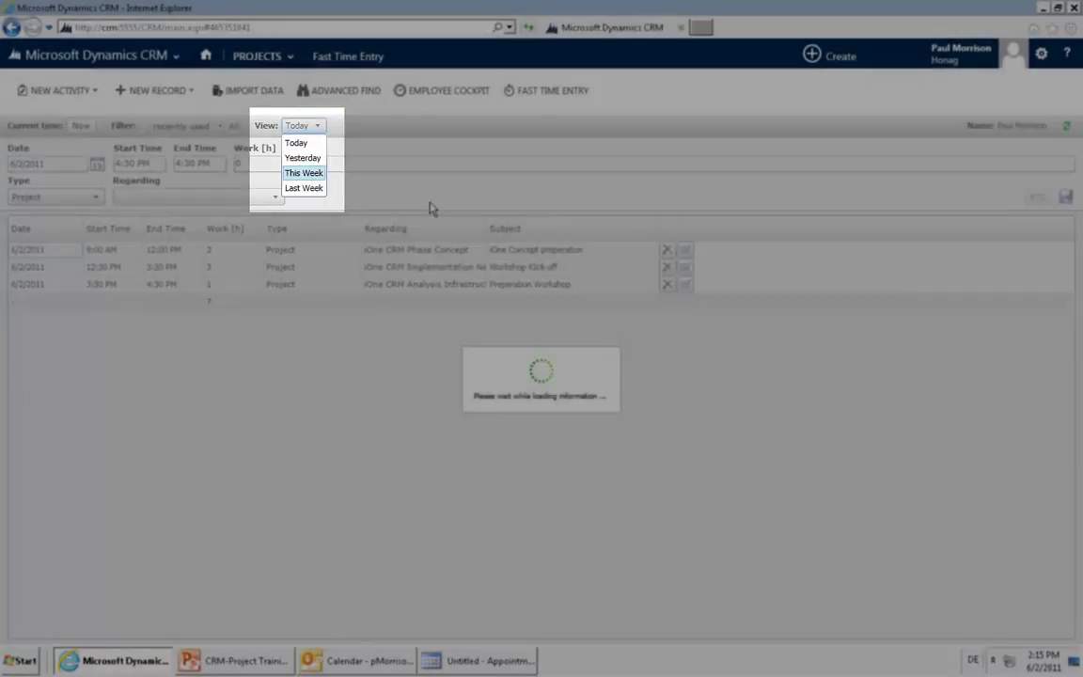
click(318, 174)
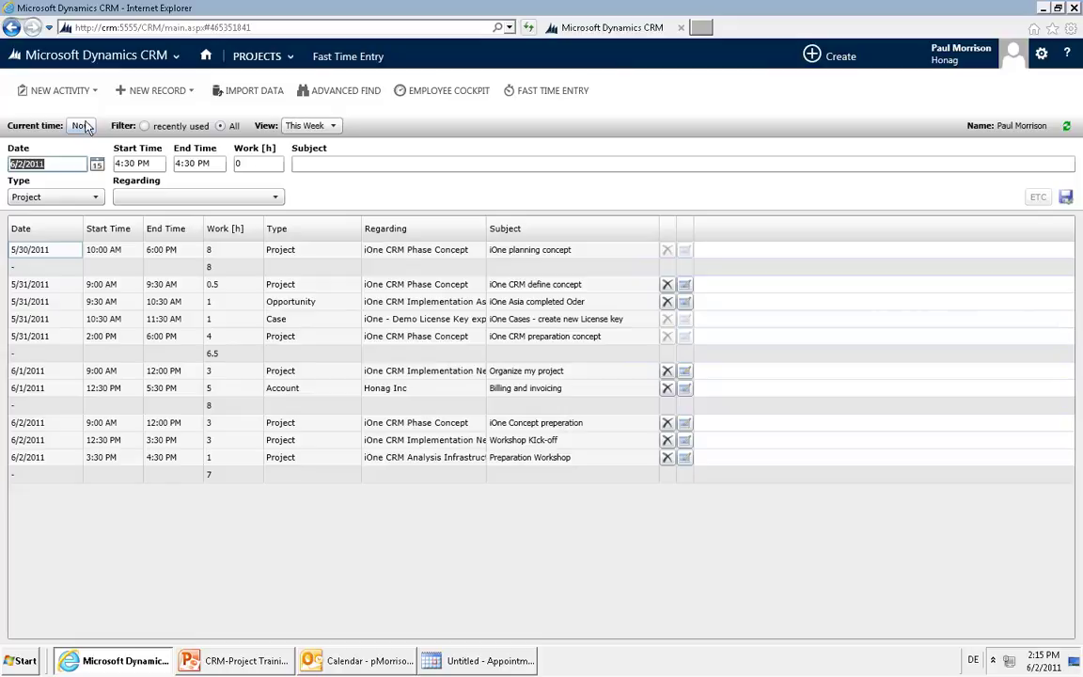
click(81, 126)
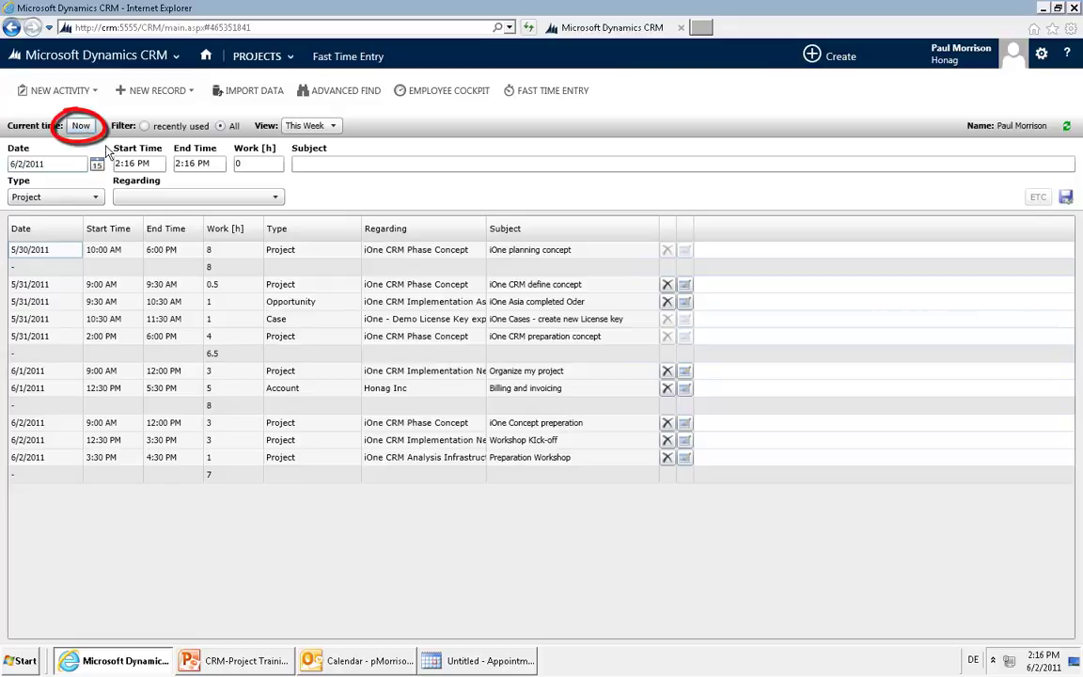
Switch the project filter to recently used and confirm Regarding now offers five projects
click(192, 196)
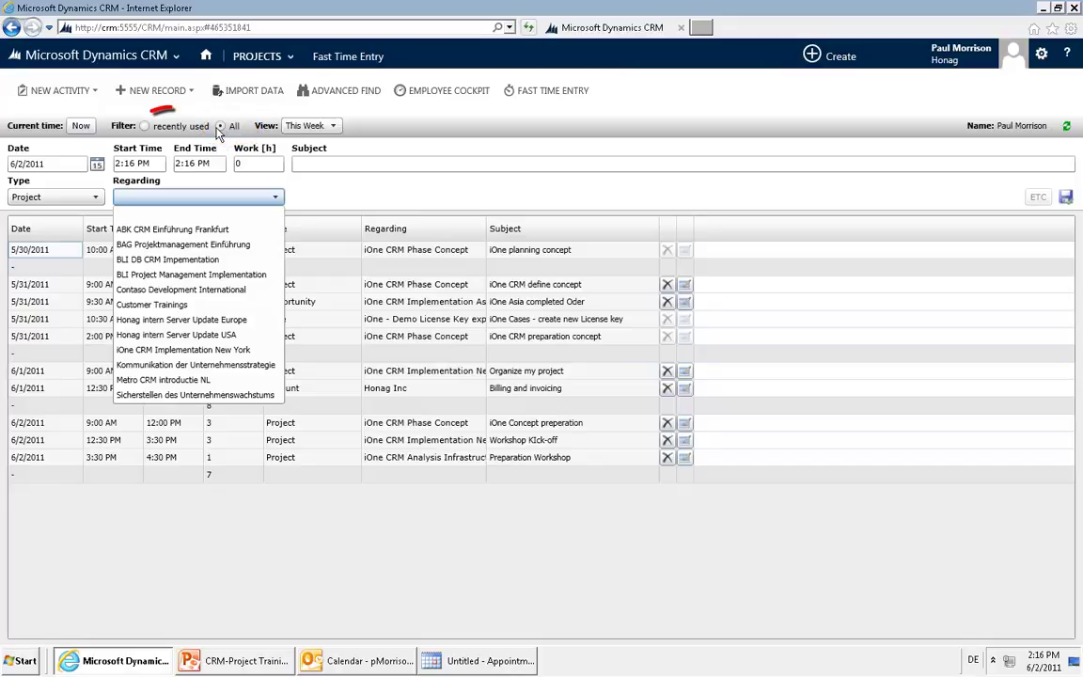
click(145, 128)
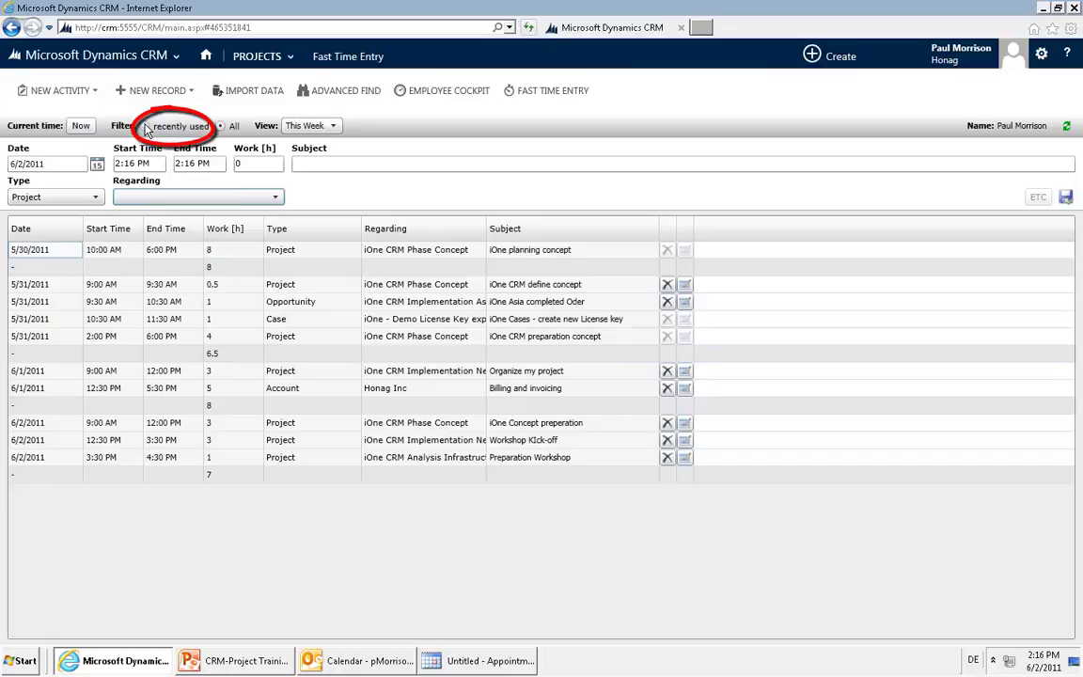
click(146, 128)
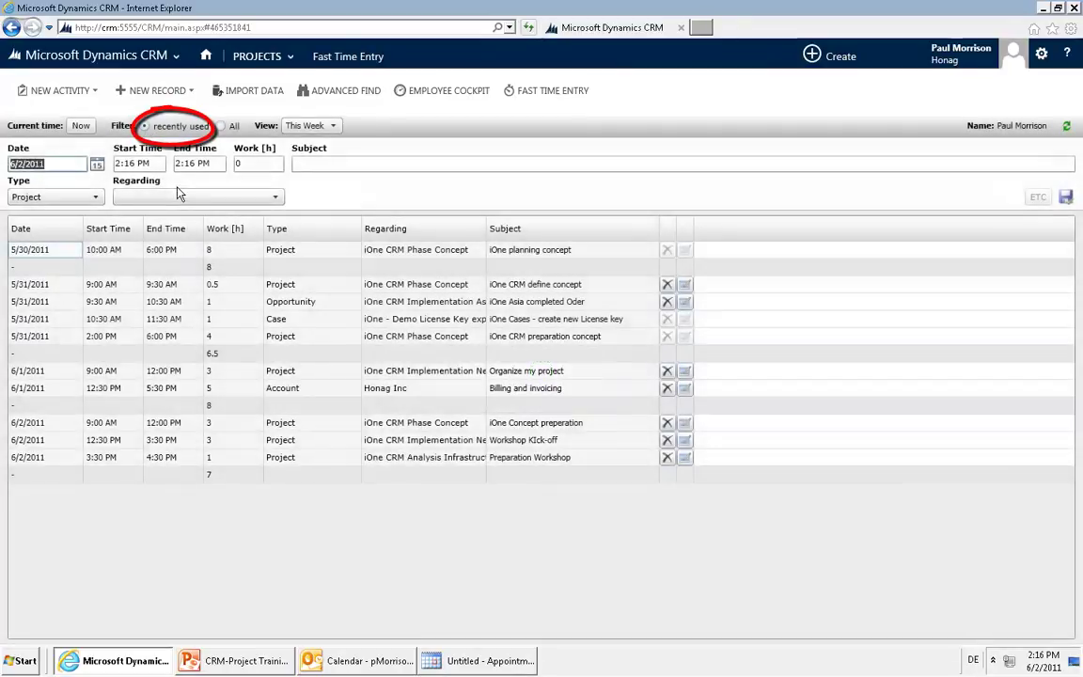
click(180, 197)
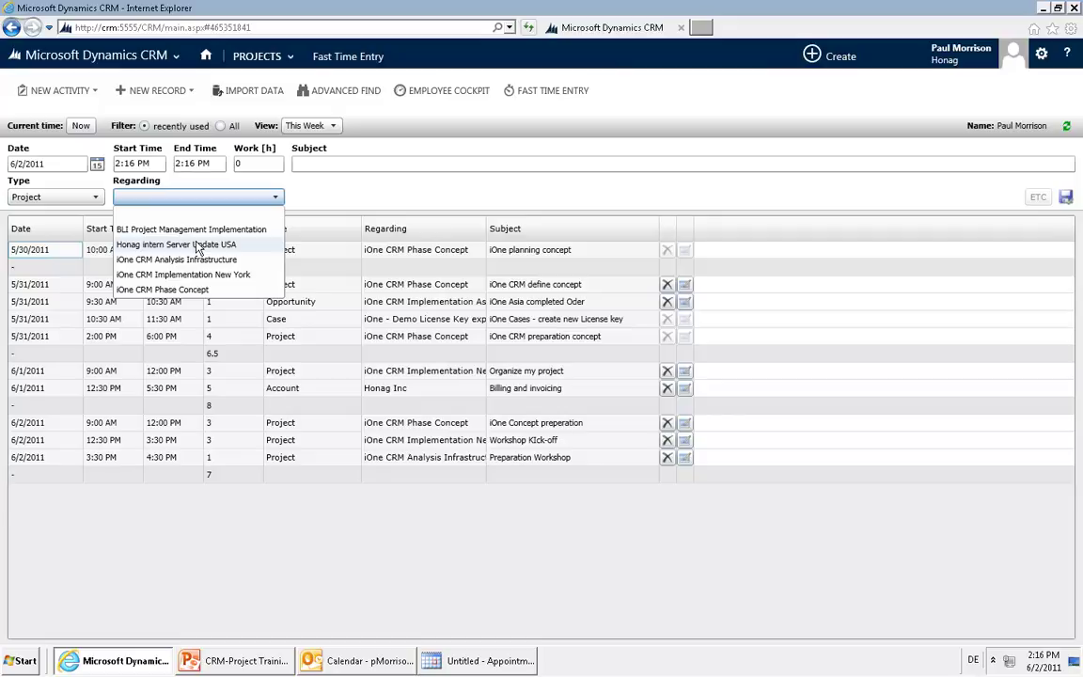
click(310, 190)
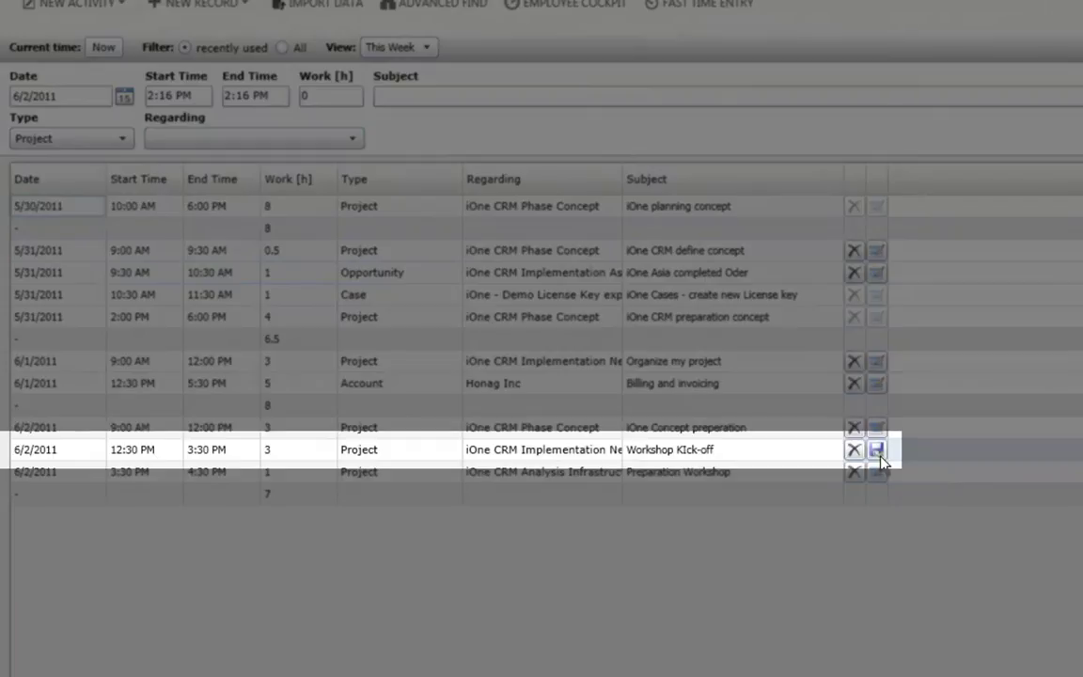
Fix the 12:30 PM entry's subject from 'Workshop KIck-off' to 'Workshop Kick-off' and save the row
click(673, 453)
click(679, 451)
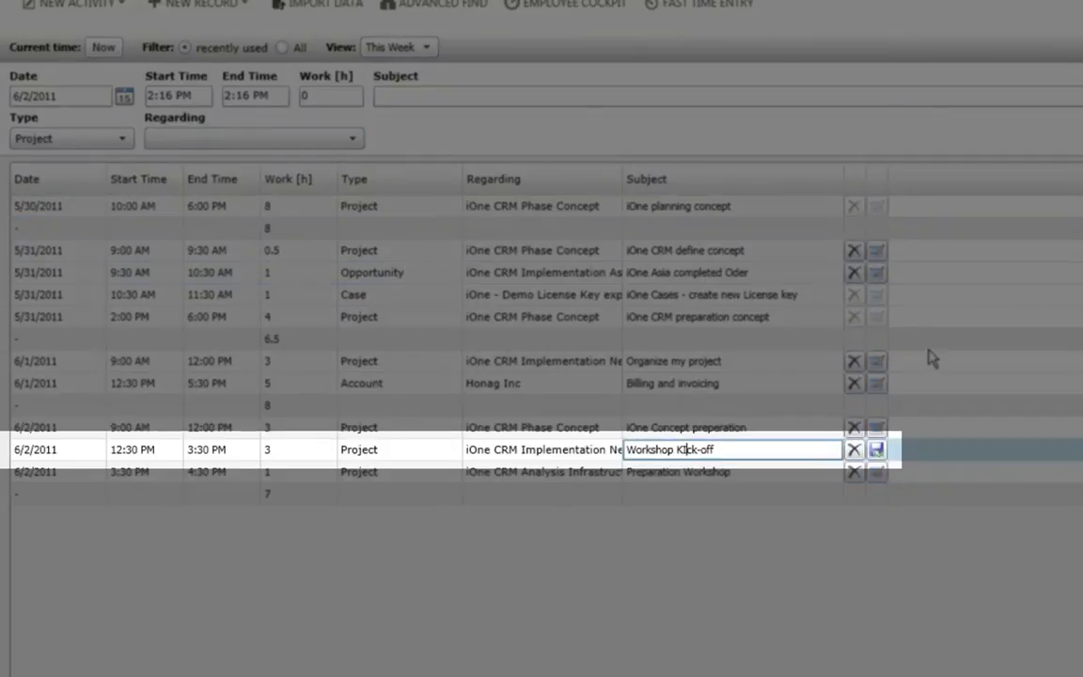
key(BackSpace)
text(i)
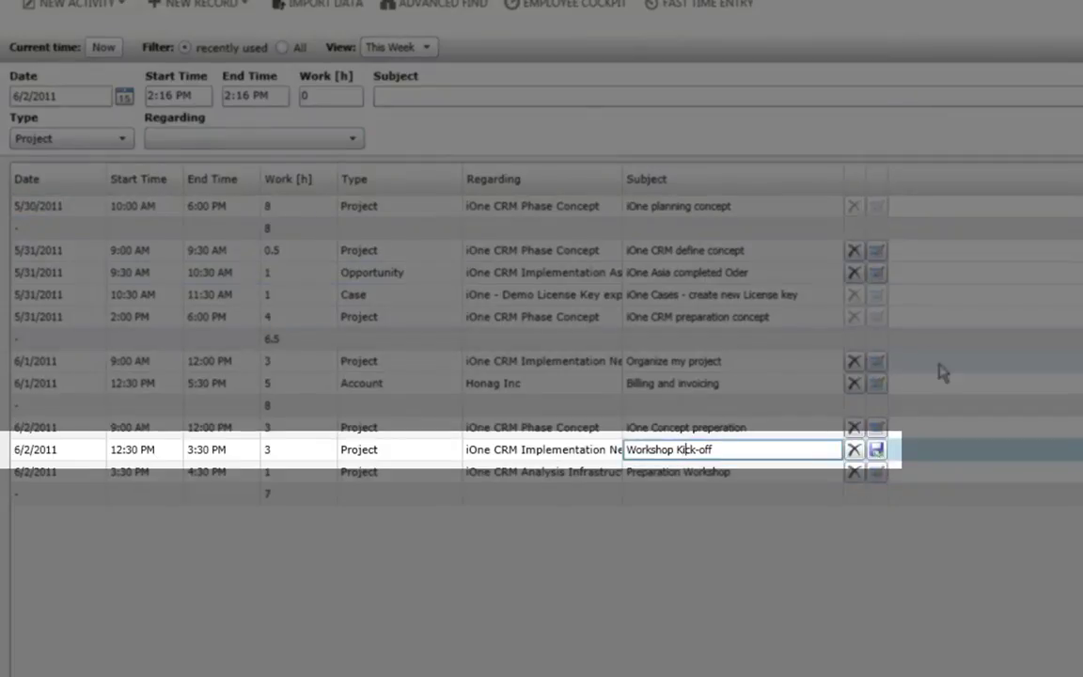
click(876, 451)
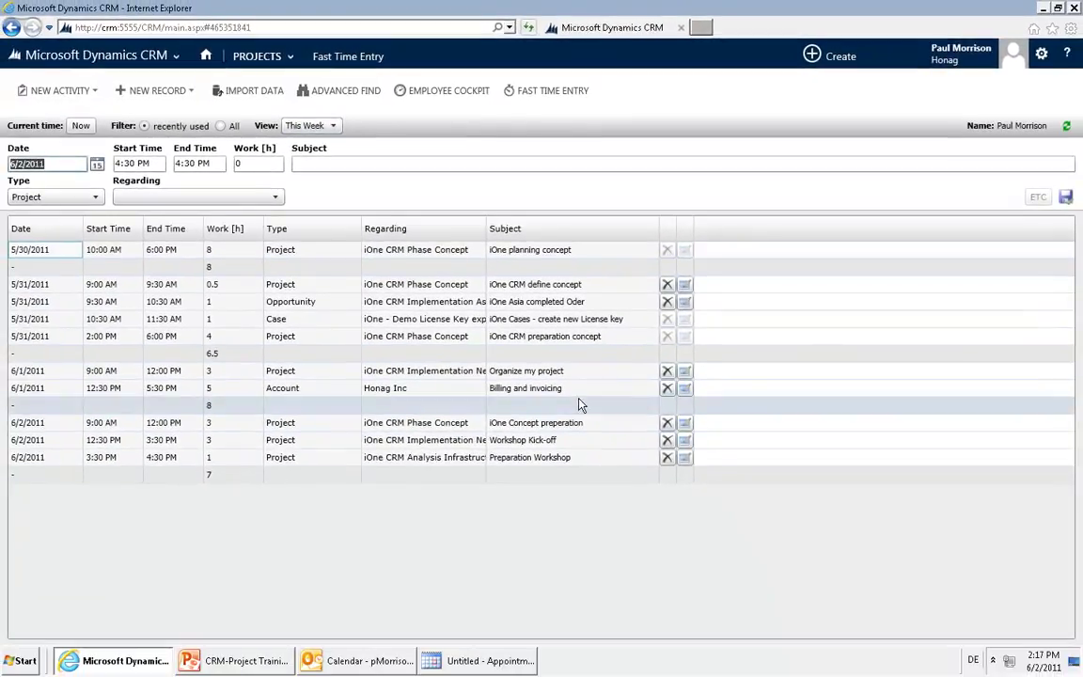
click(243, 665)
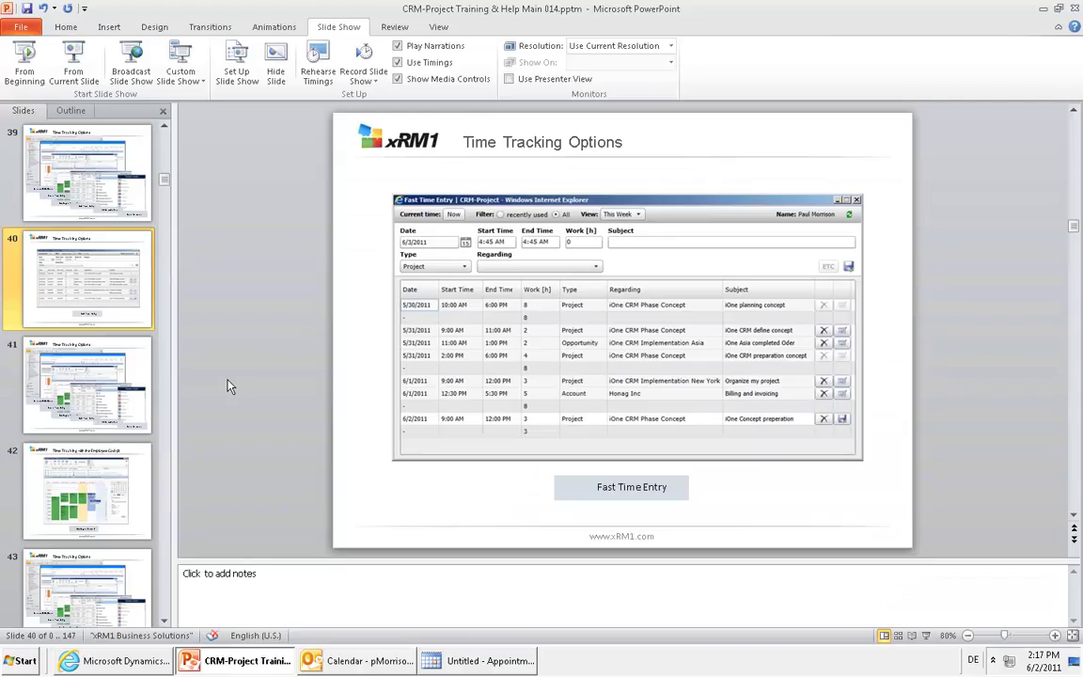
click(64, 73)
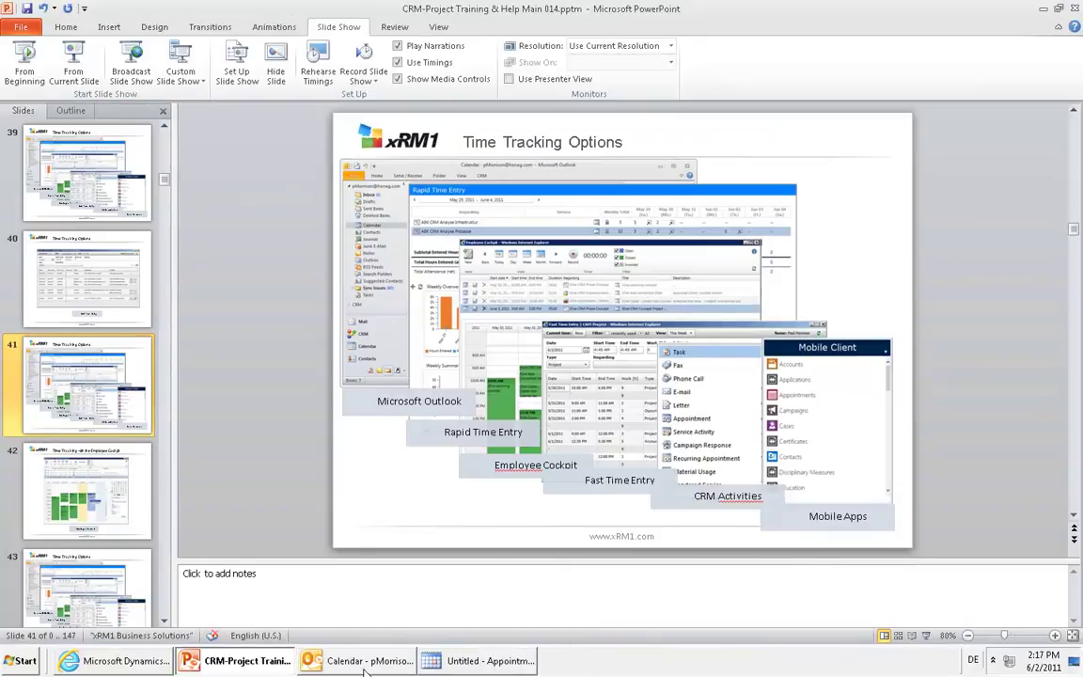
click(120, 663)
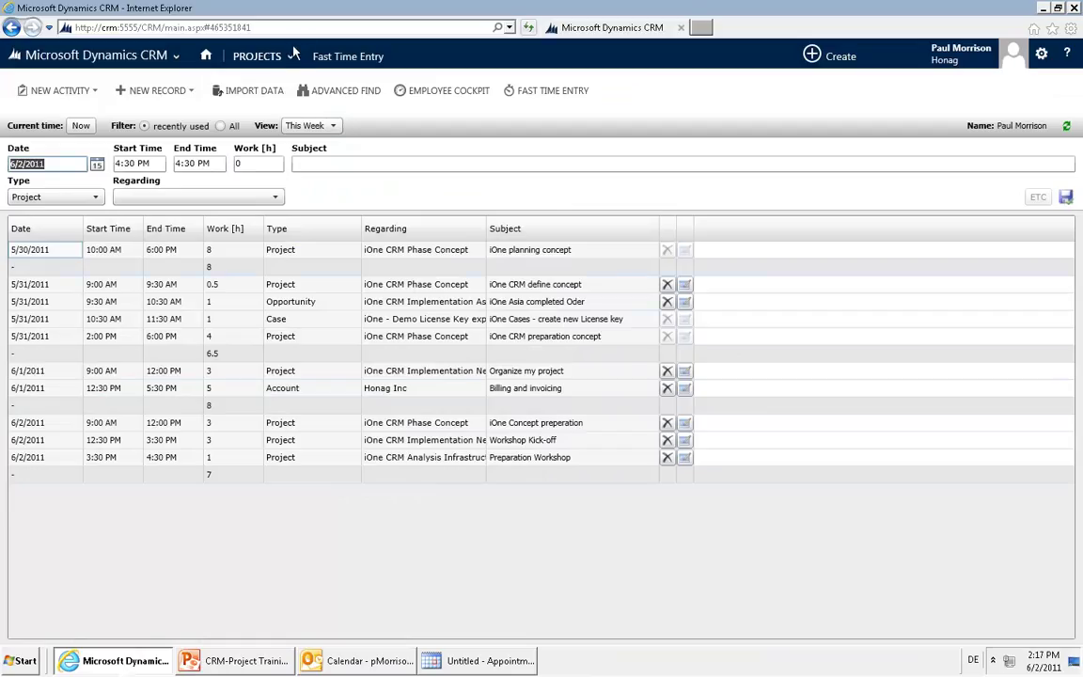
Go from the Projects area tiles to the Employee Cockpit page
click(266, 56)
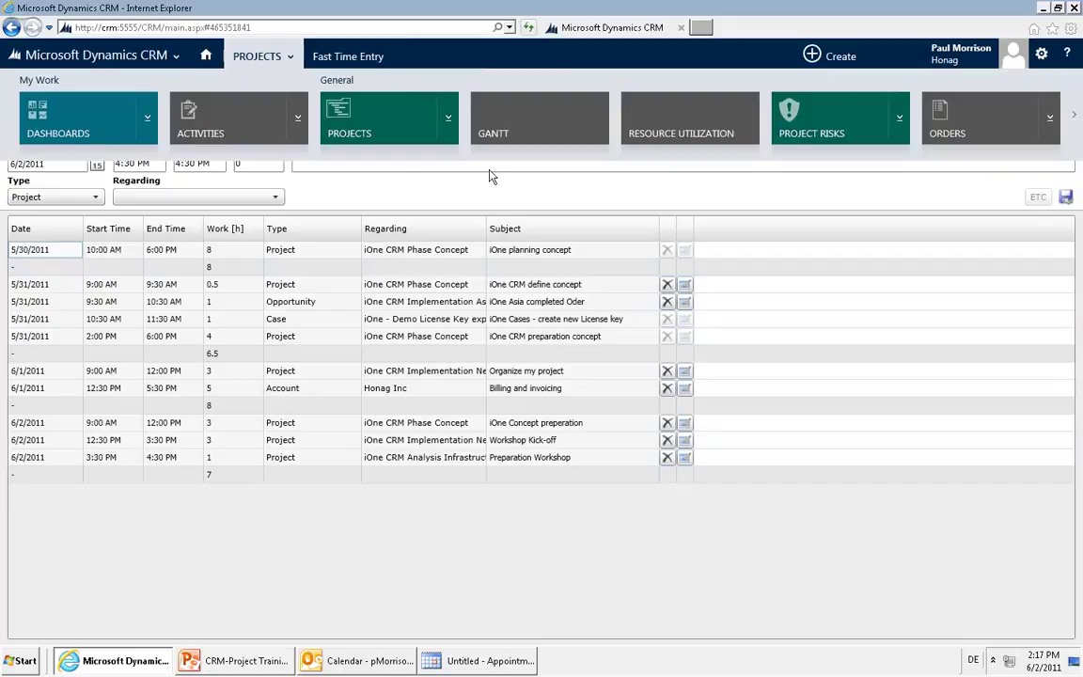
click(520, 511)
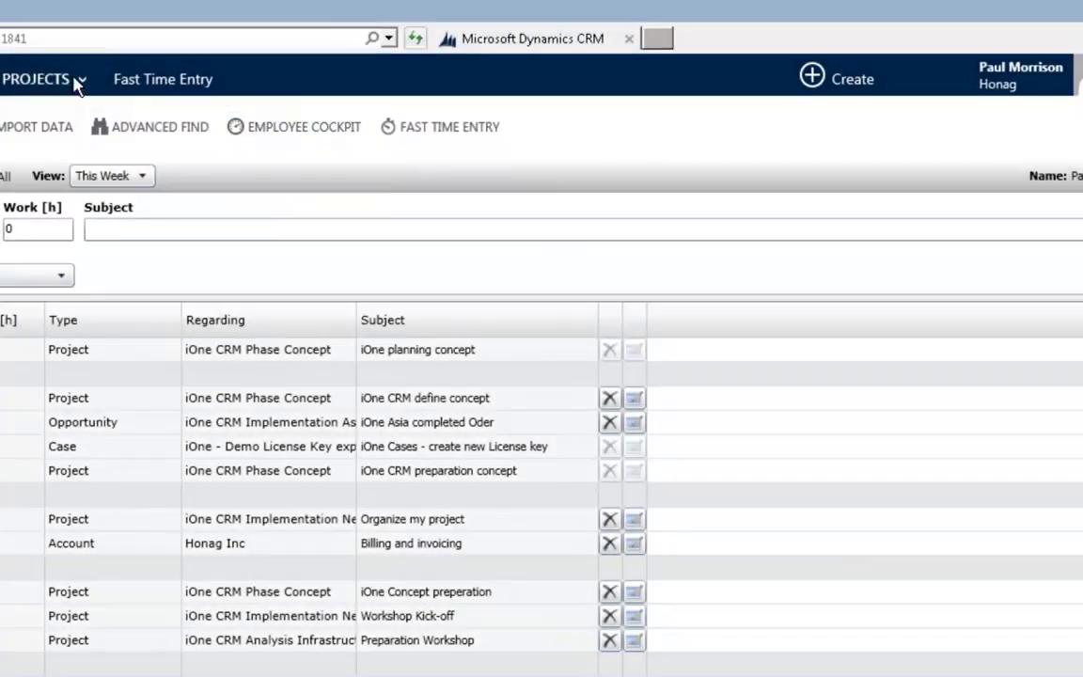
click(84, 79)
scroll(299, 168, down, 10)
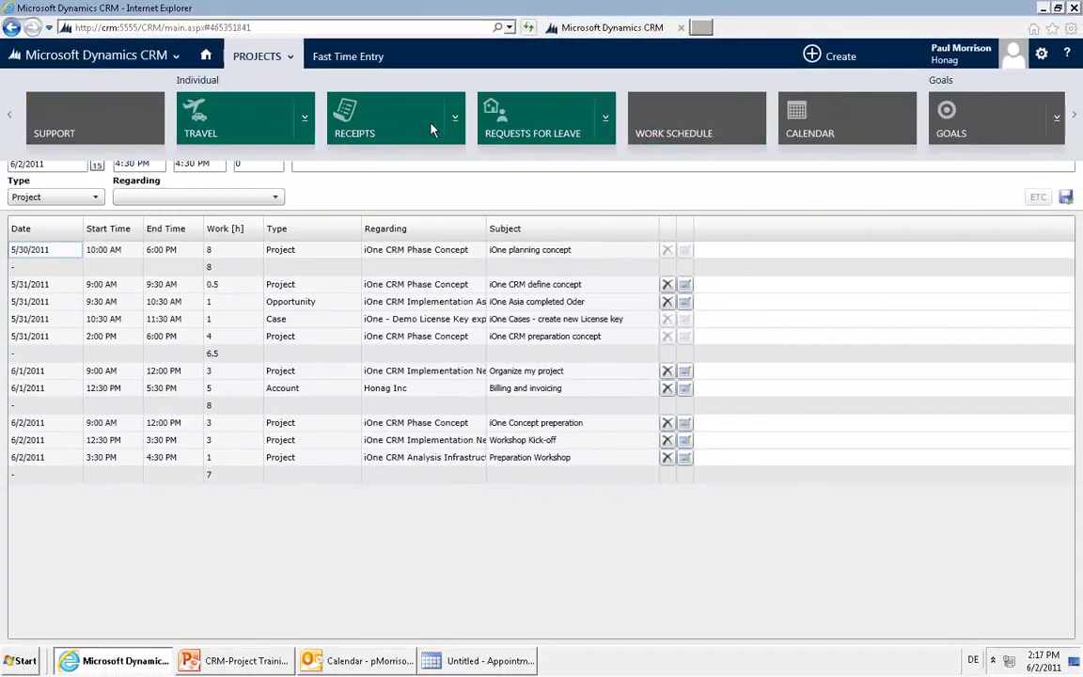
scroll(430, 128, down, 2)
click(567, 138)
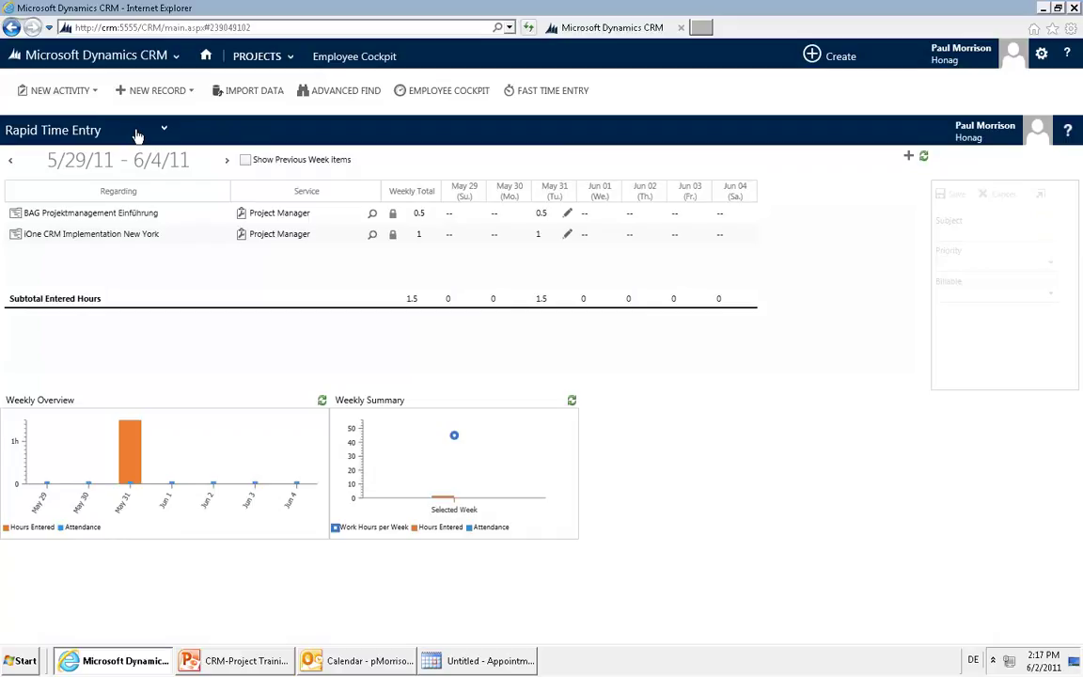
click(54, 131)
click(99, 148)
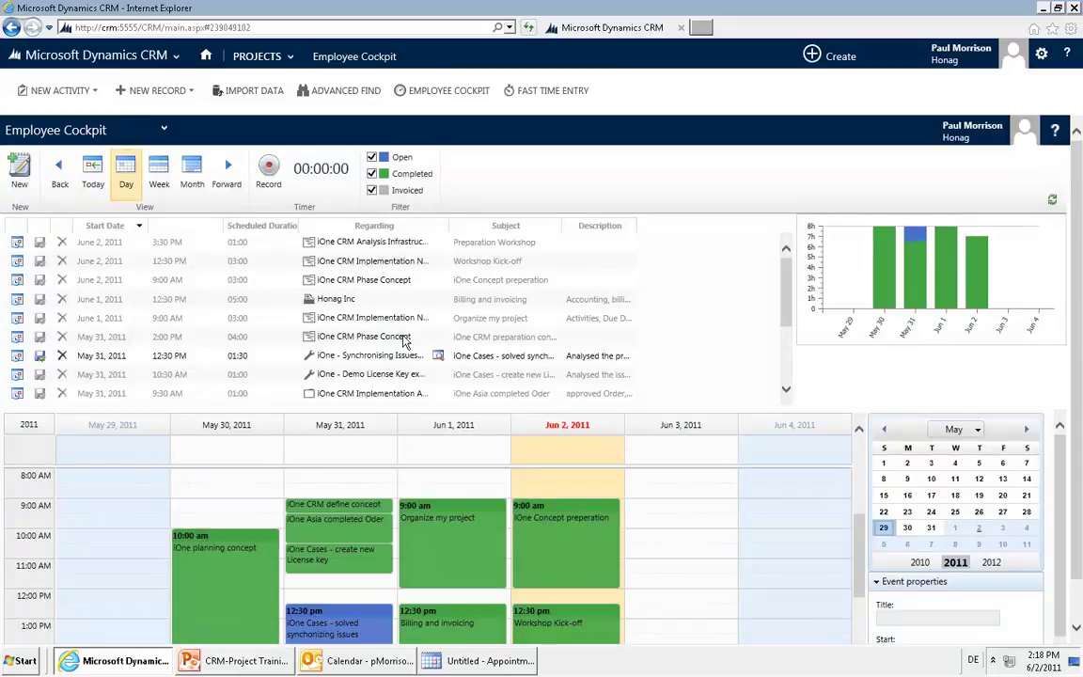
scroll(457, 512, down, 1)
scroll(456, 512, down, 1)
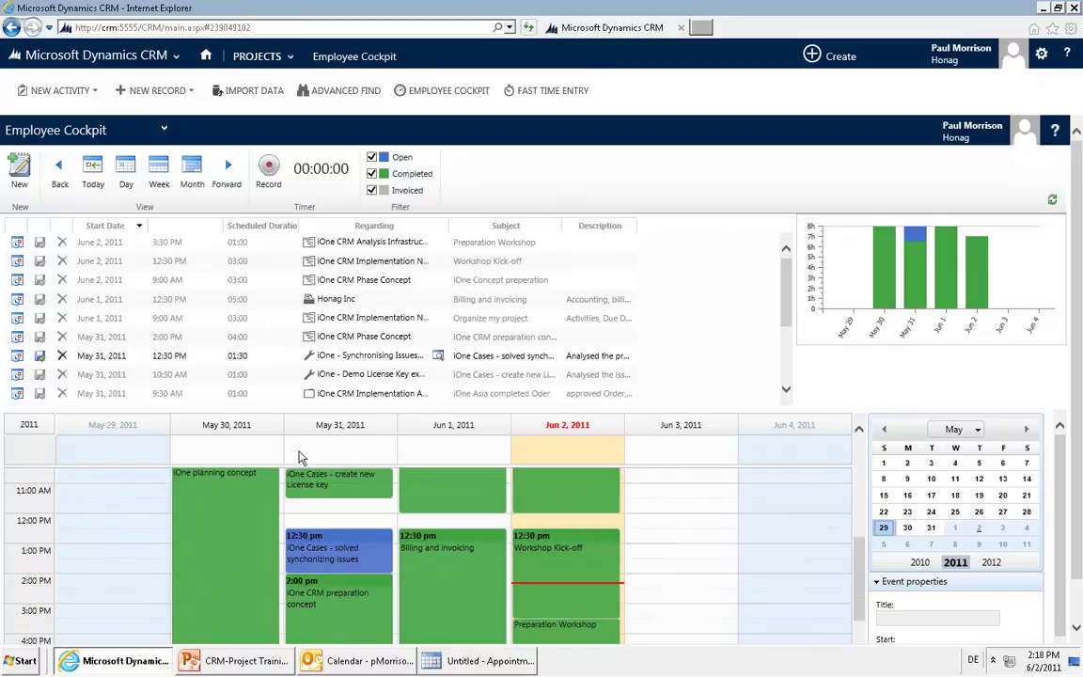
scroll(428, 570, down, 3)
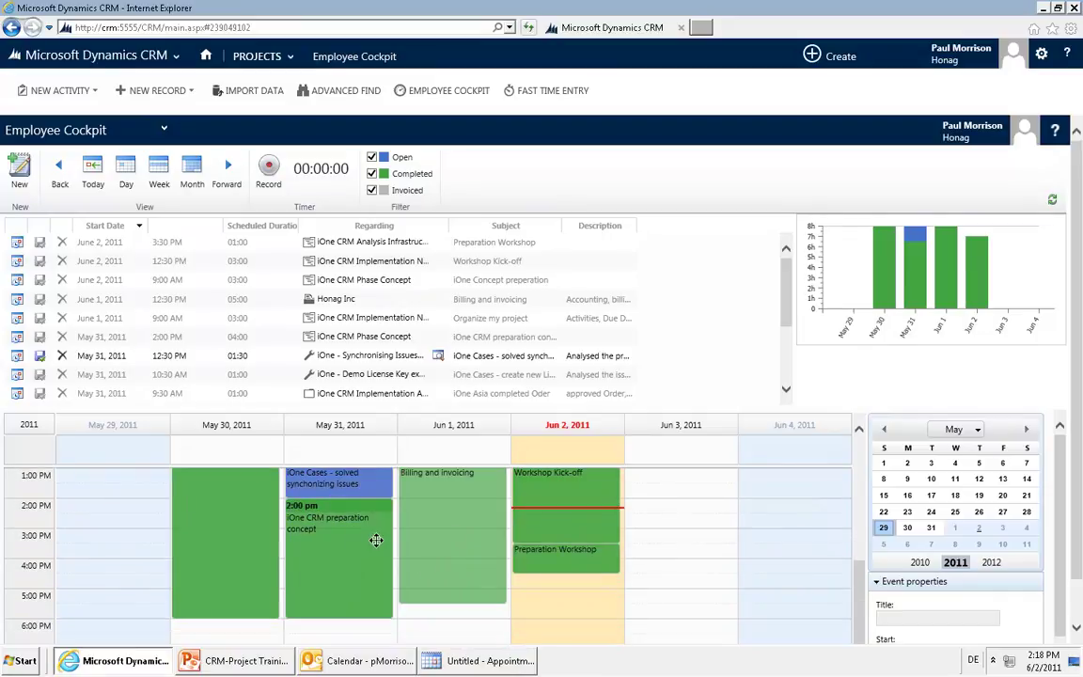
click(301, 279)
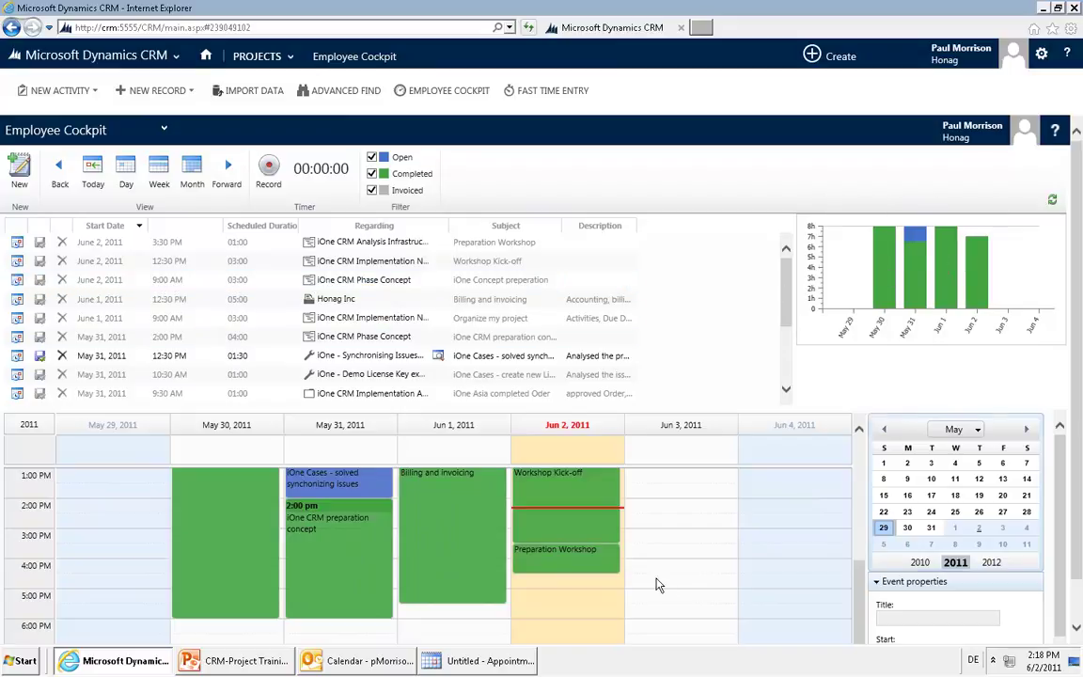
scroll(642, 555, down, 1)
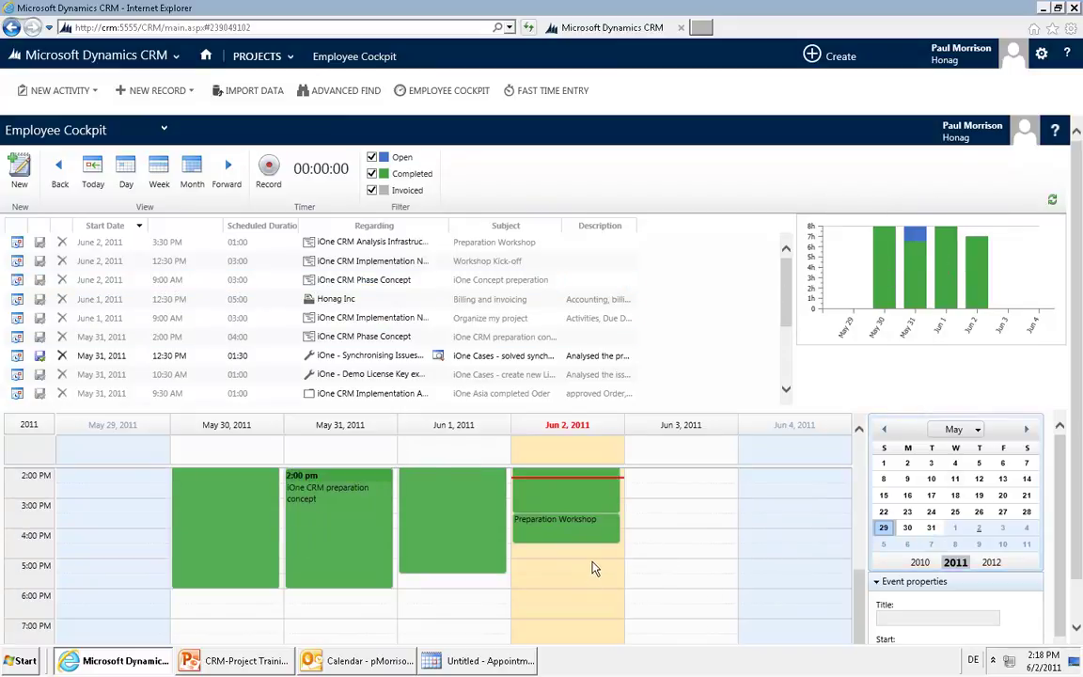
scroll(602, 487, up, 1)
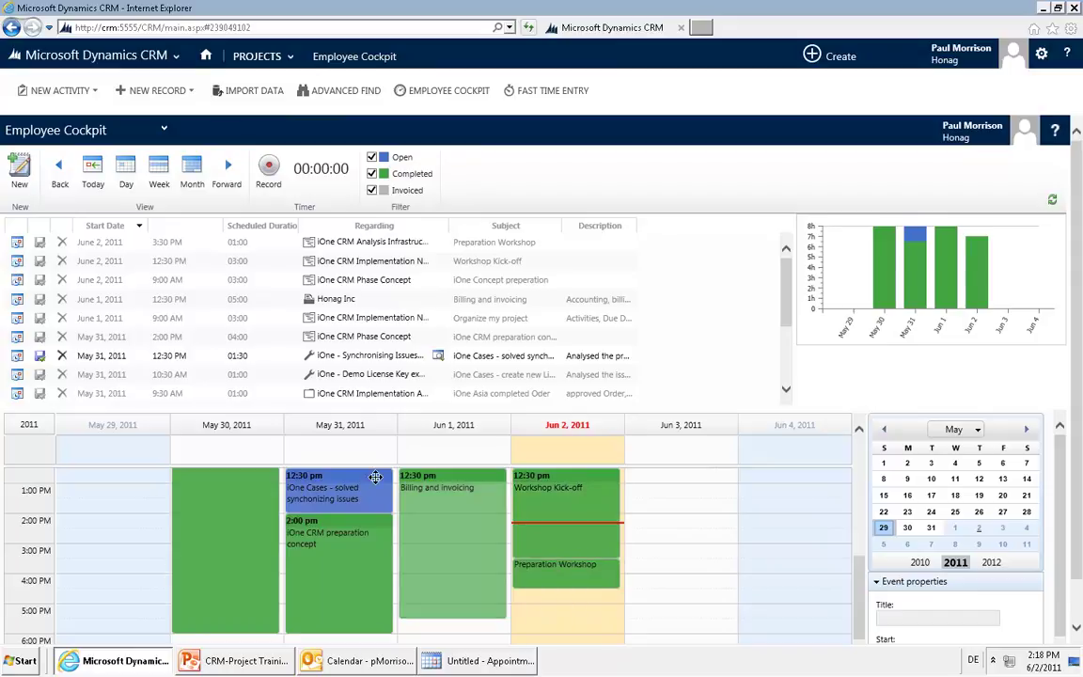
scroll(389, 564, down, 1)
scroll(386, 558, up, 3)
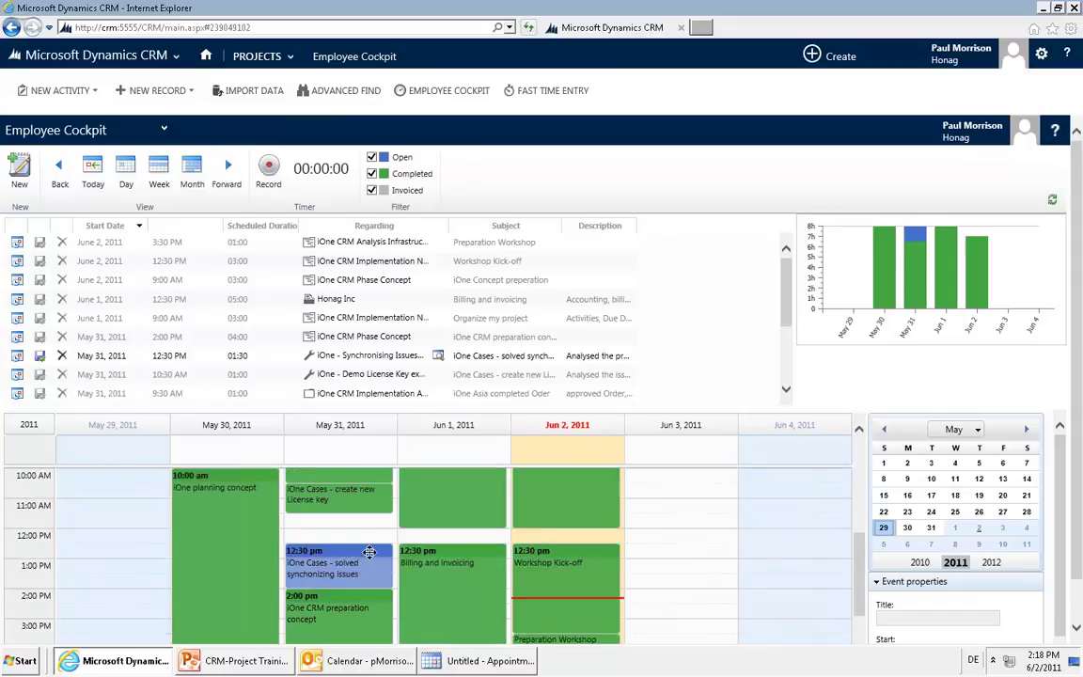
scroll(217, 531, up, 1)
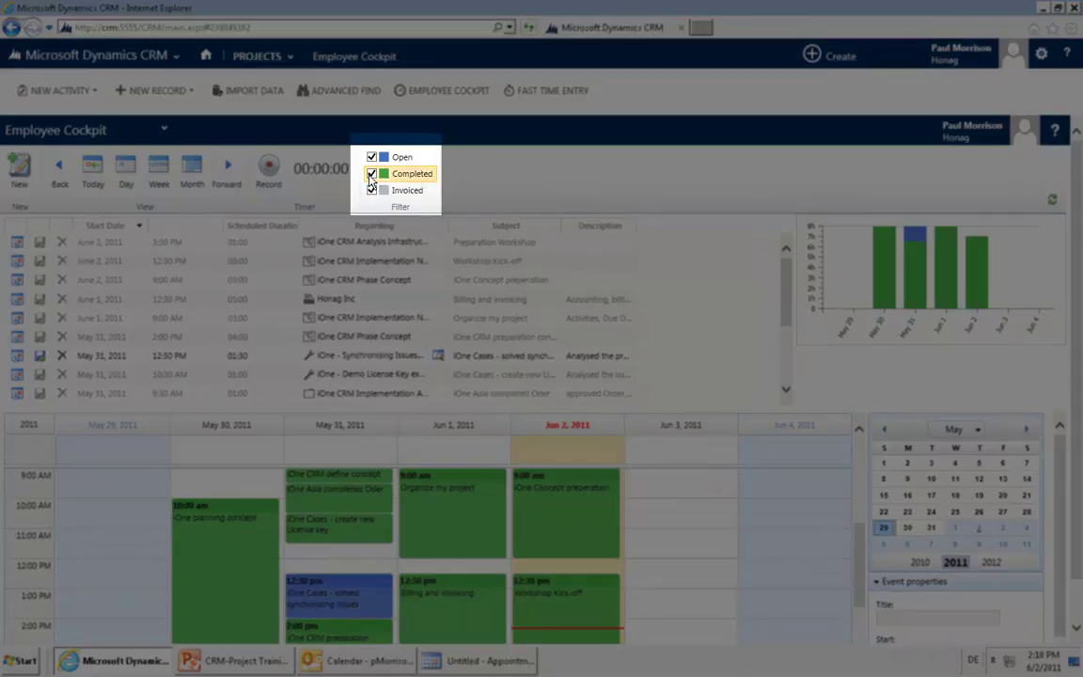
click(372, 174)
click(372, 174)
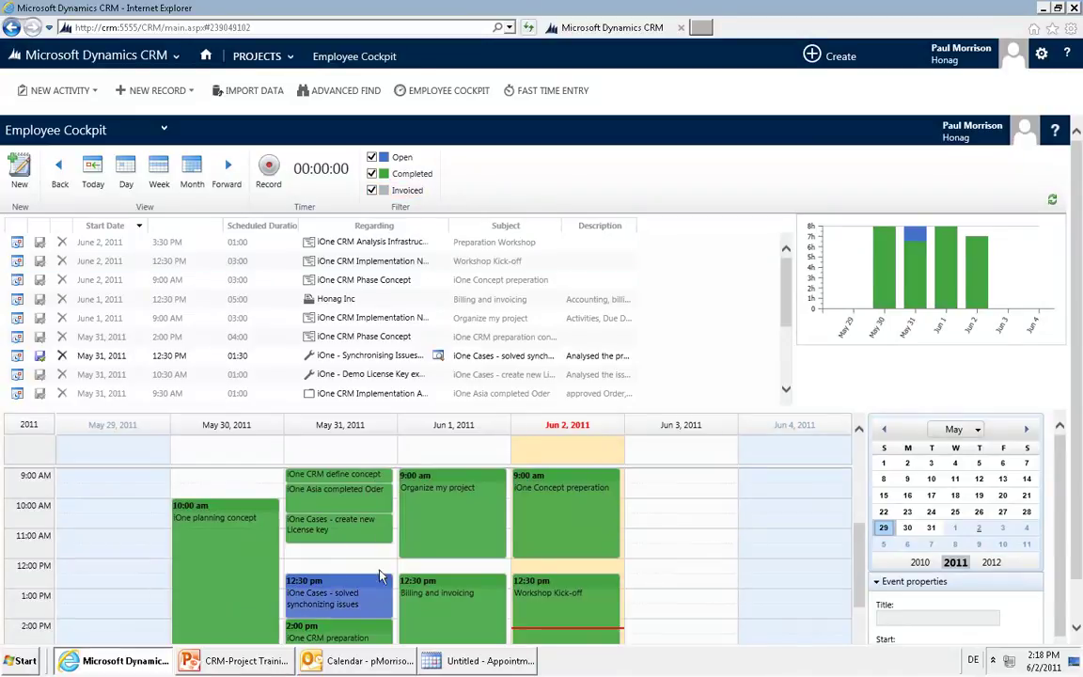
scroll(413, 591, down, 1)
scroll(409, 588, down, 2)
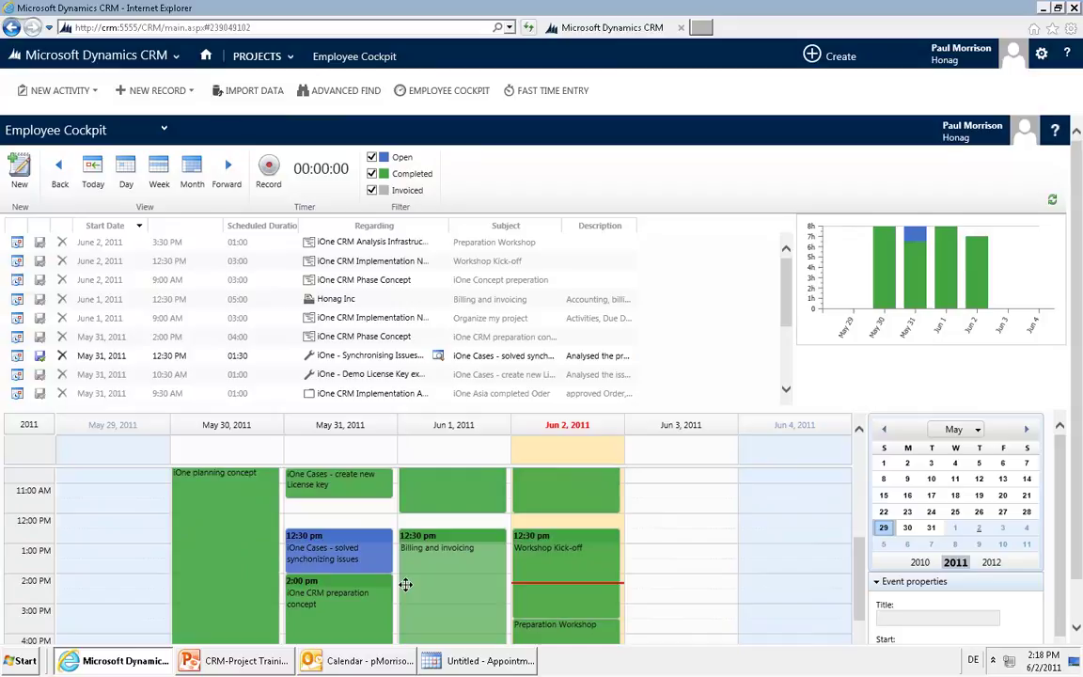
scroll(405, 585, down, 3)
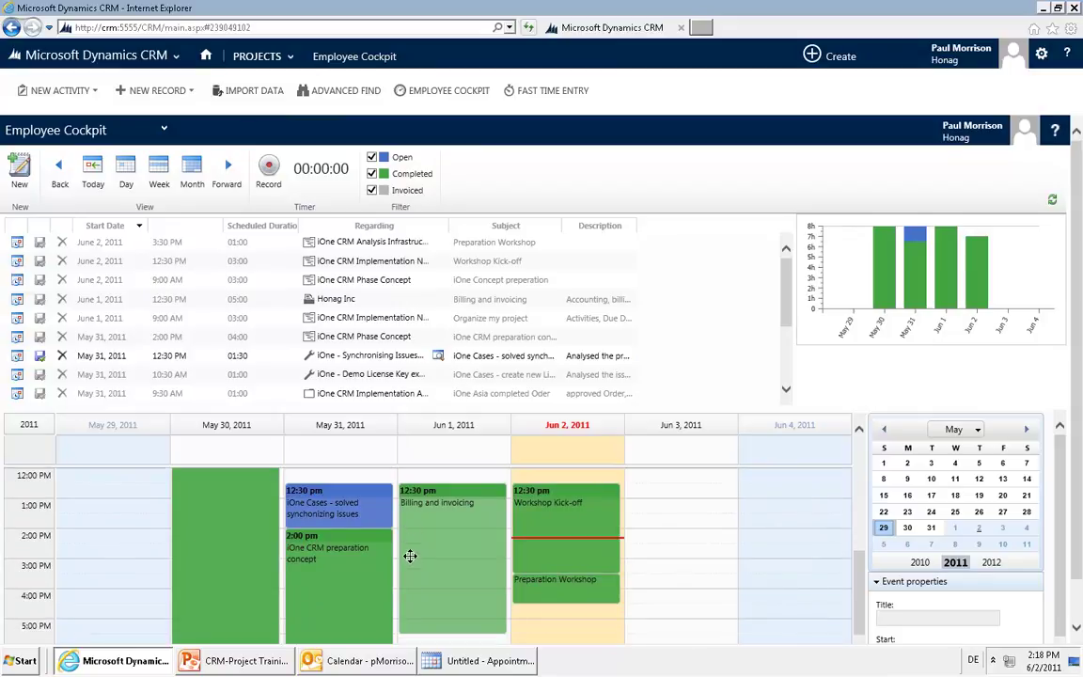
scroll(387, 569, down, 4)
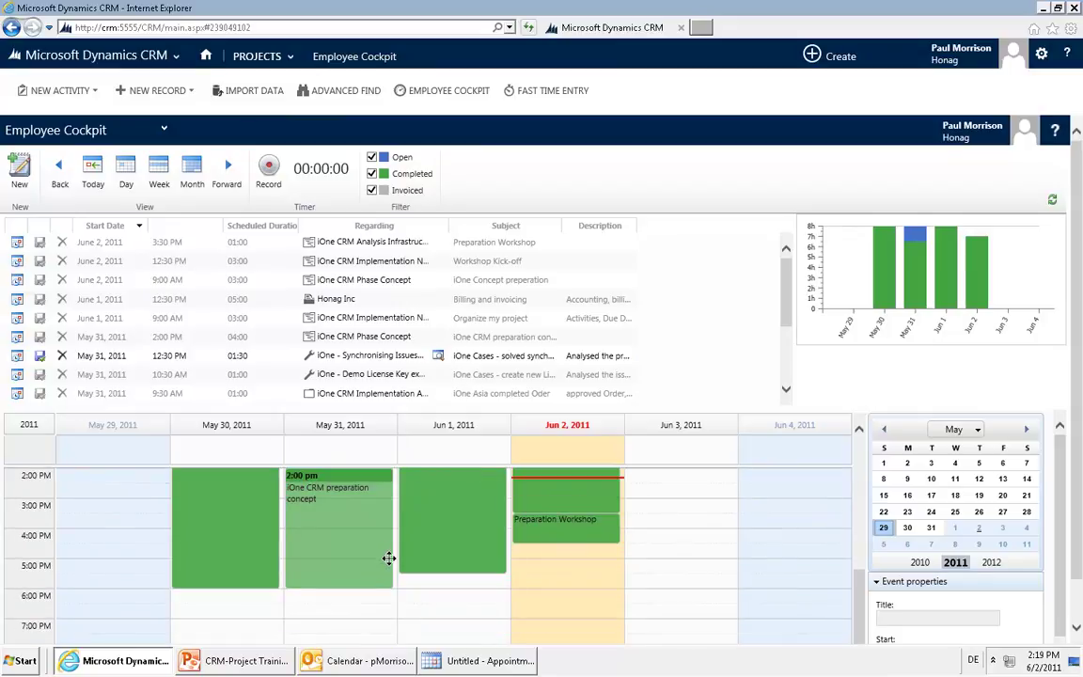
click(447, 589)
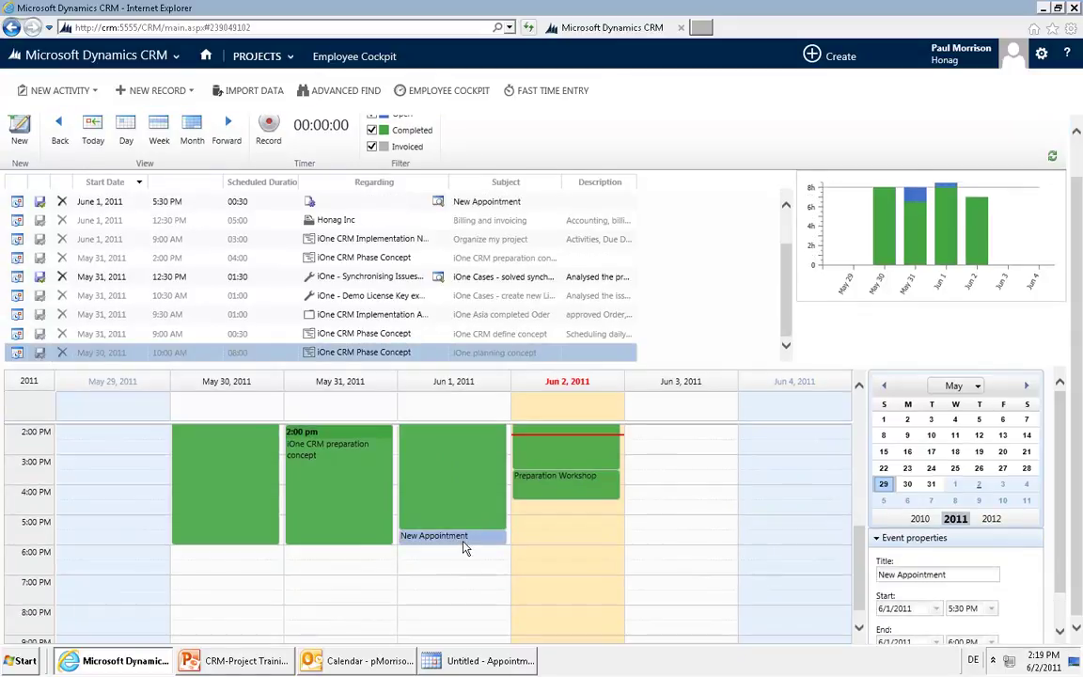
Place the new half-hour appointment at Jun 2, 4:30 PM and title it 'Training für Employee Cockpit'
drag(464, 545, 564, 509)
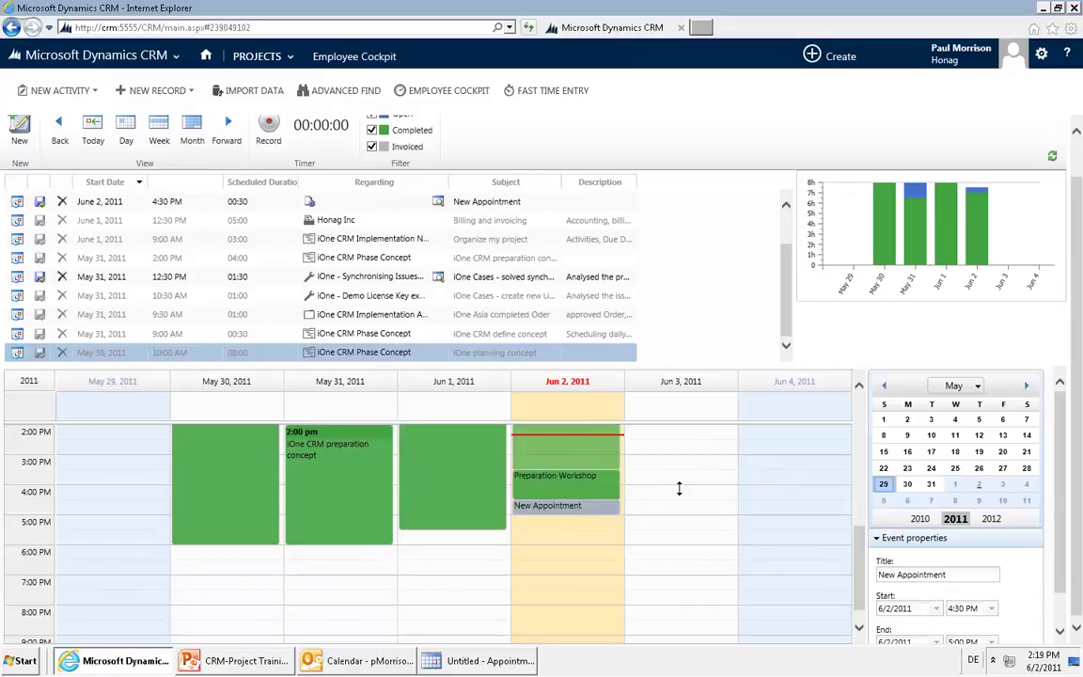
click(940, 578)
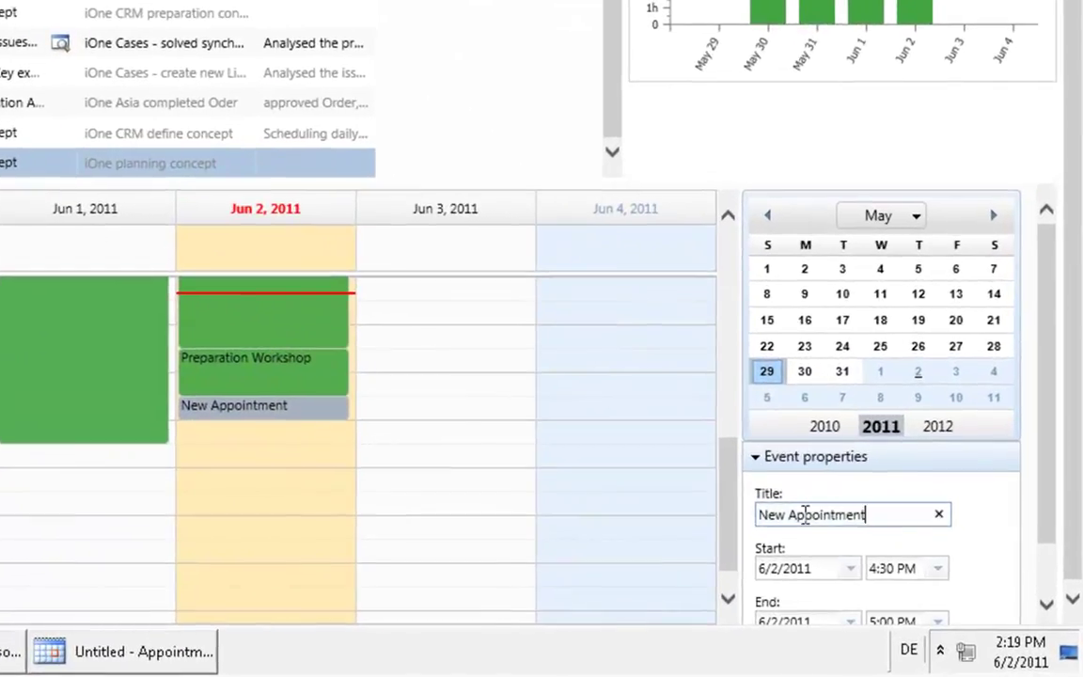
drag(816, 515, 745, 515)
text(Training für #emz)
key(BackSpace)
key(BackSpace)
key(BackSpace)
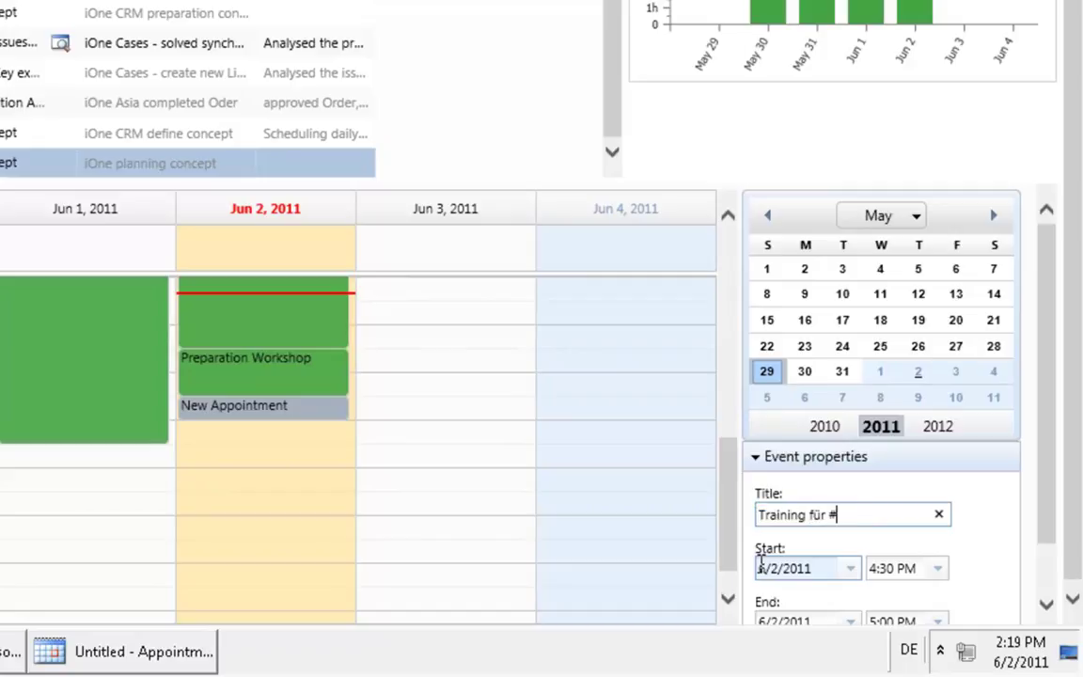
text(Employee Cockpit)
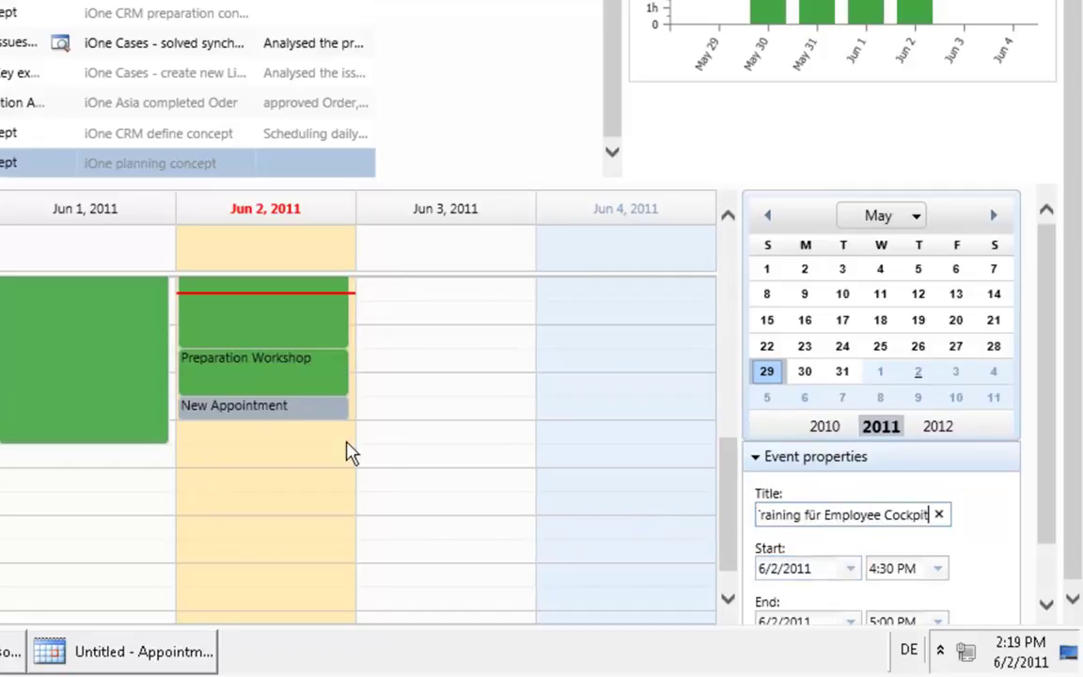
click(852, 481)
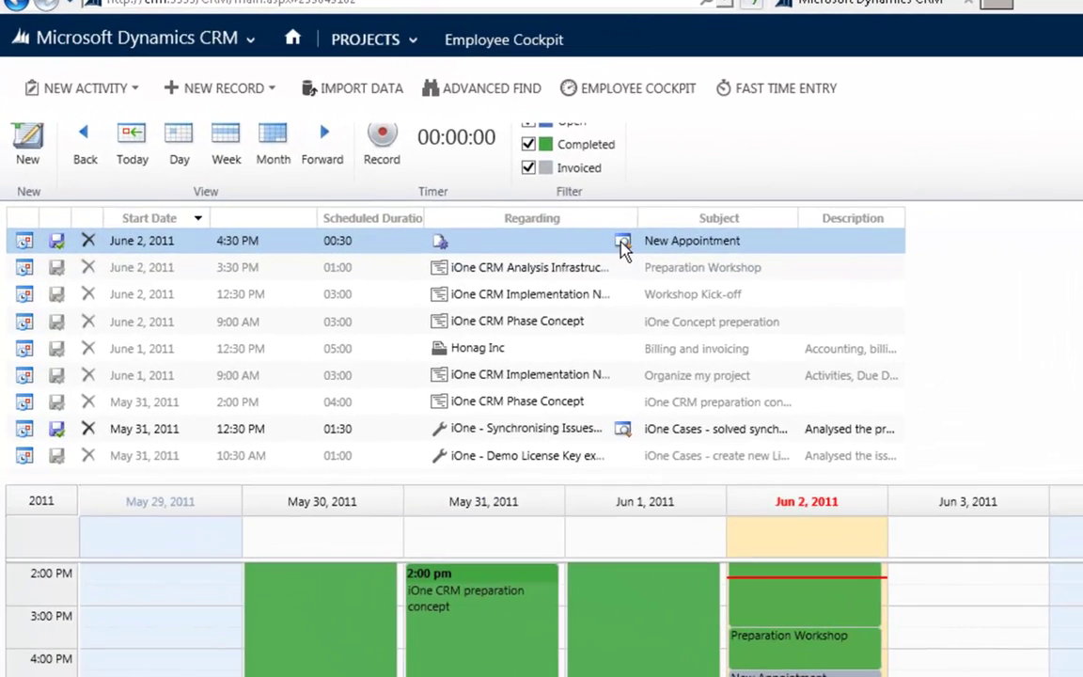
Search projects for '*ione' and set the appointment's Regarding to iOne CRM Implementation New York
click(622, 246)
text(*ione)
key(Return)
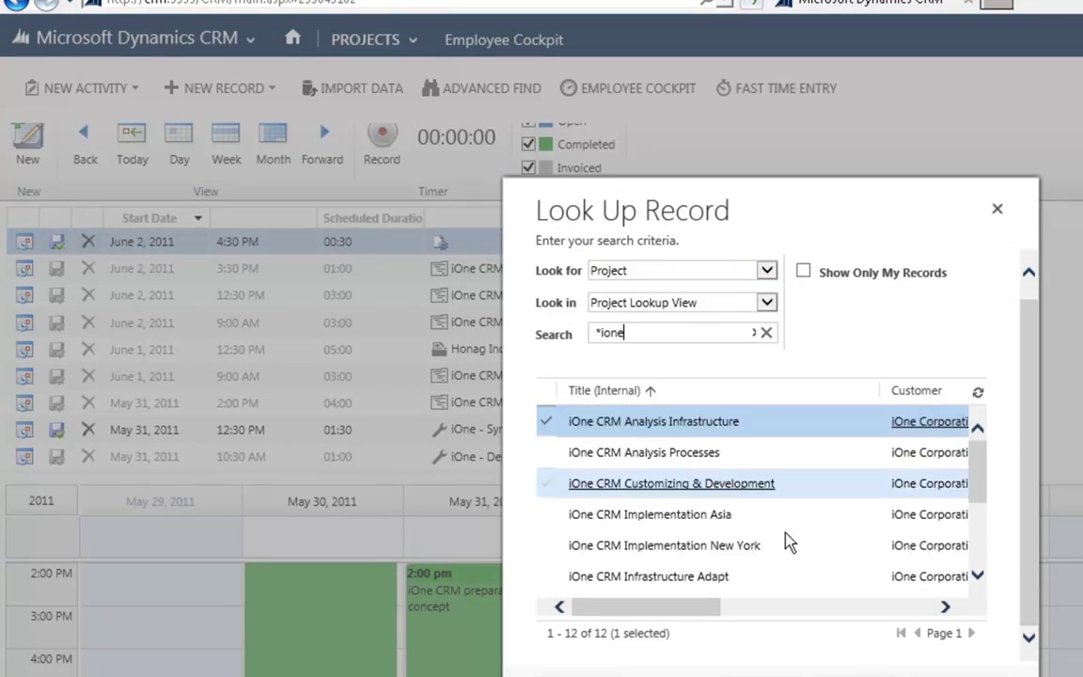
double_click(773, 543)
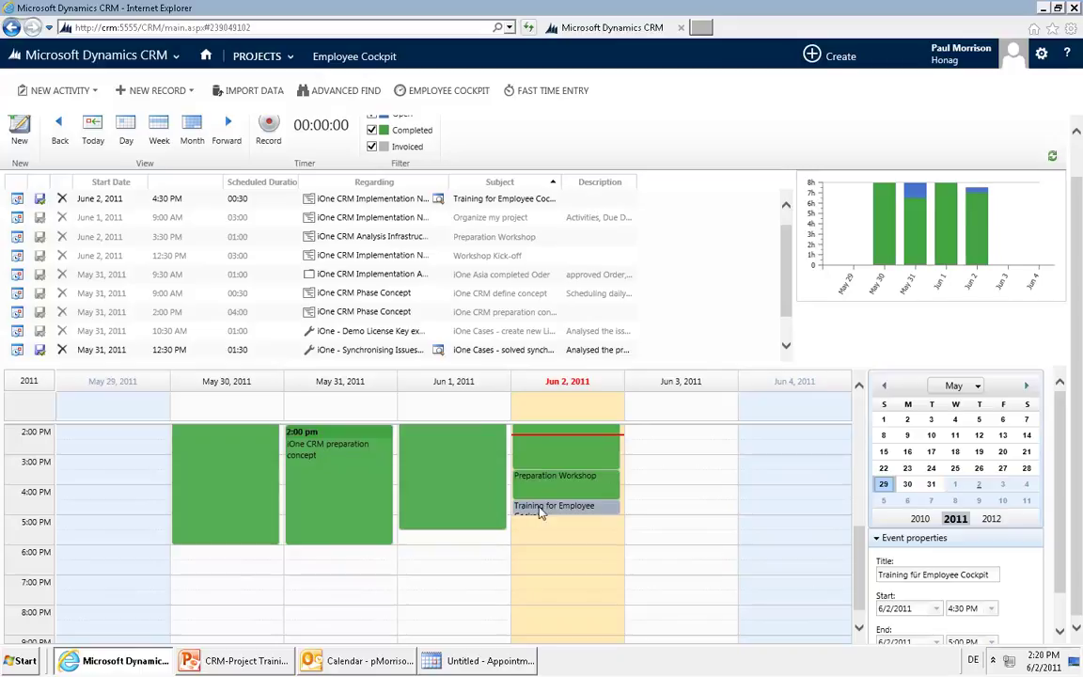
Delete the appointment accidentally created on Jun 3 at 3:00 PM
double_click(687, 474)
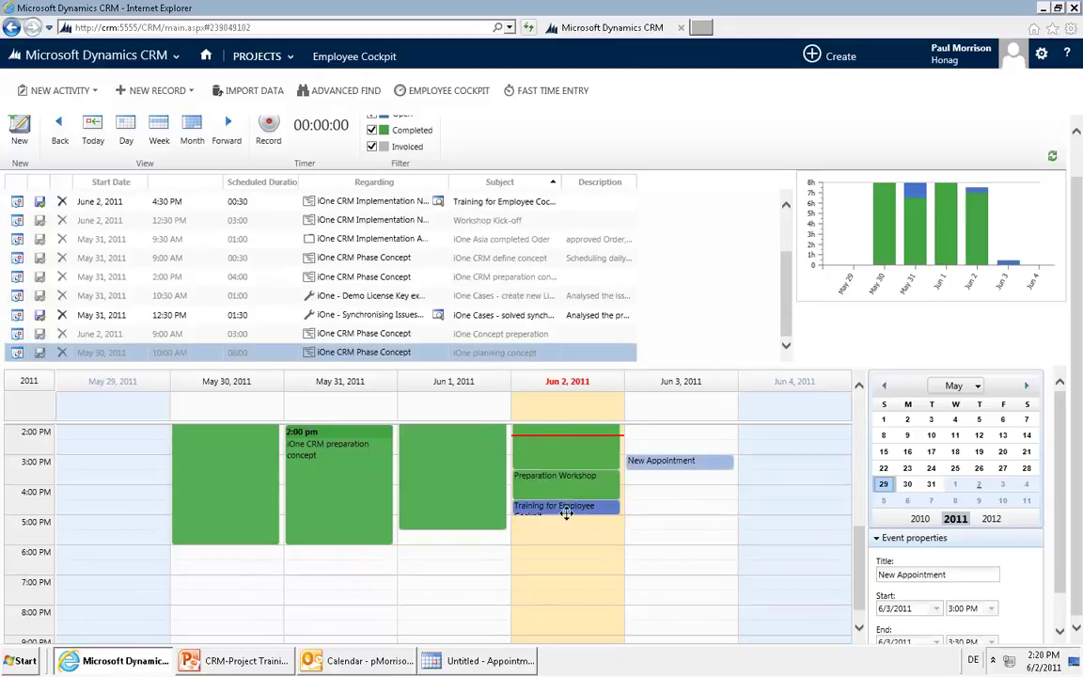
right_click(697, 461)
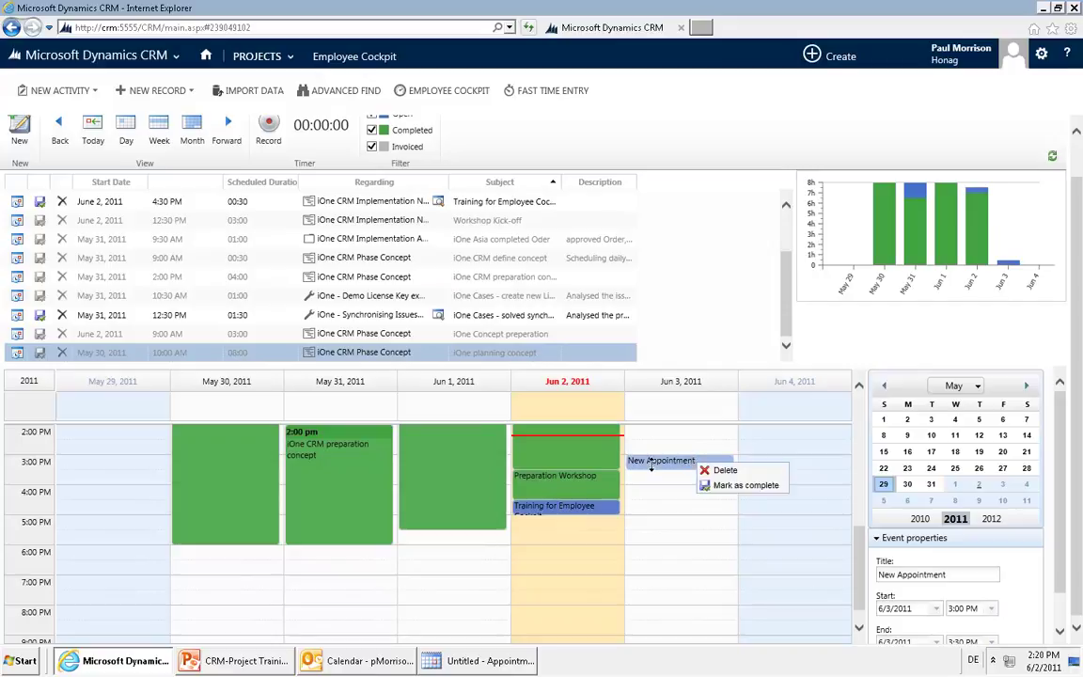
click(724, 470)
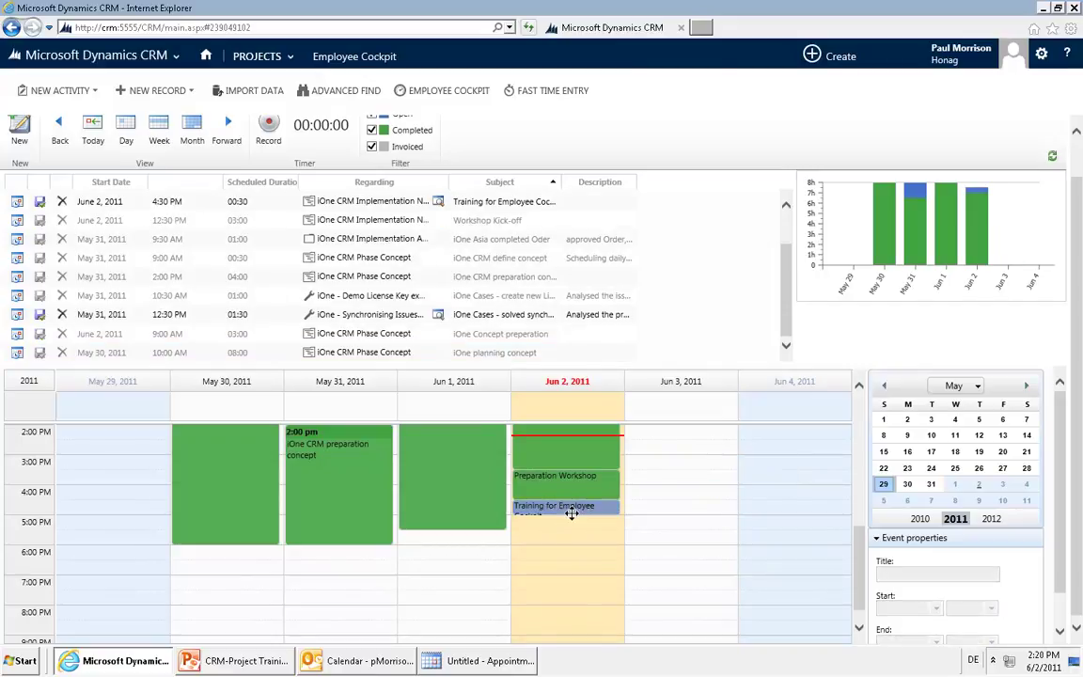
Lengthen the training appointment so it ends at 5:30 PM
drag(580, 512, 580, 527)
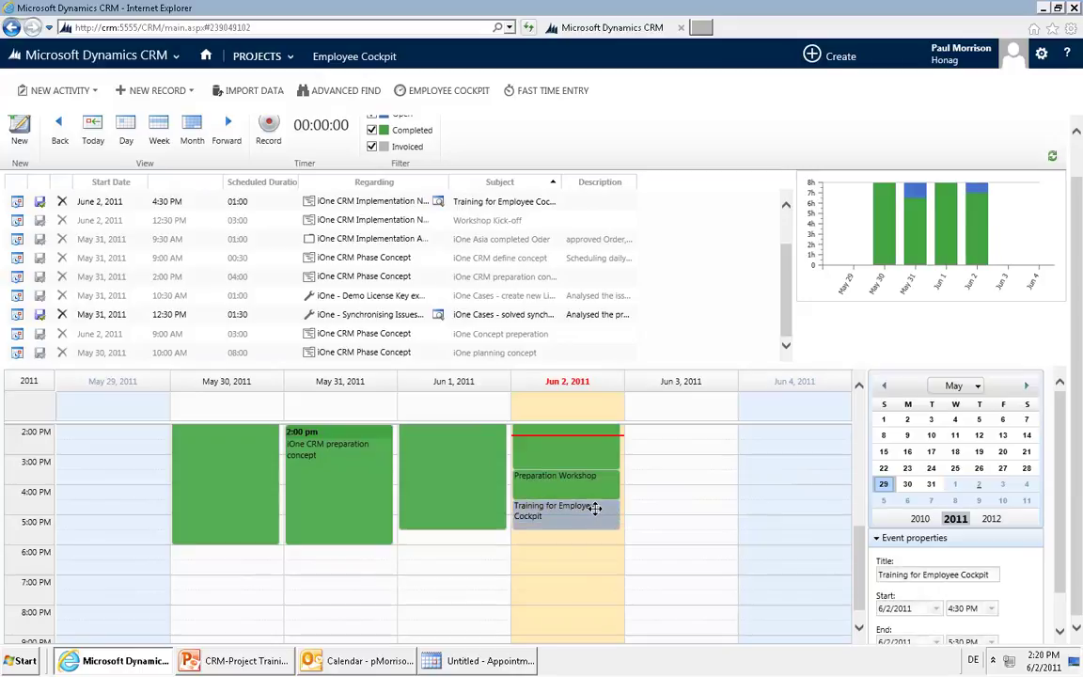
right_click(577, 515)
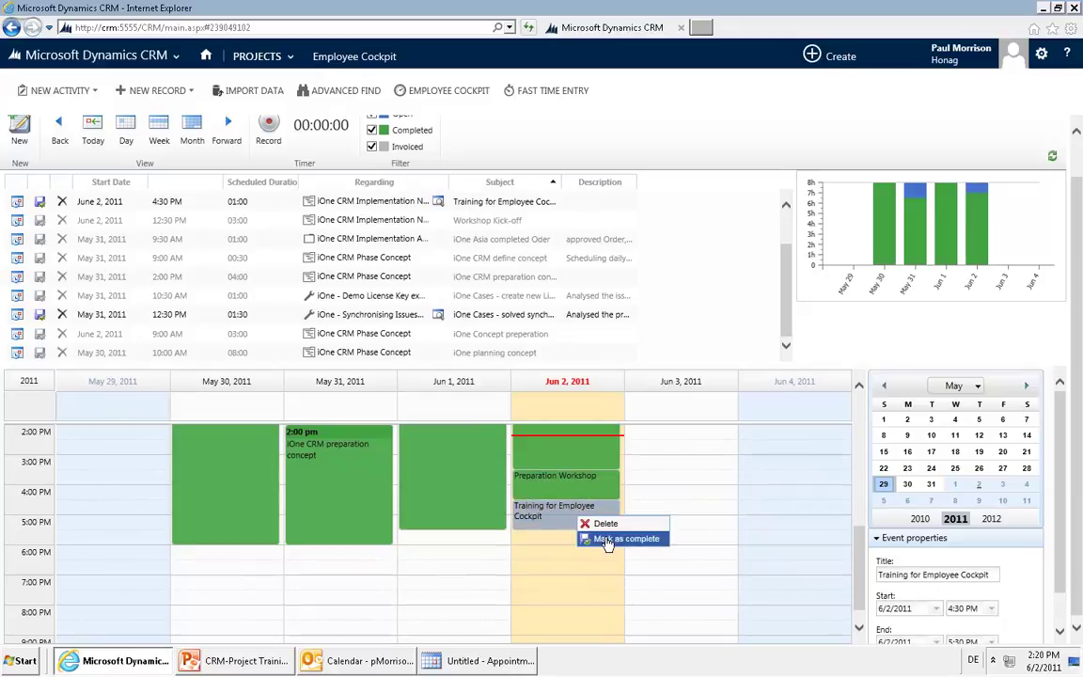
click(40, 203)
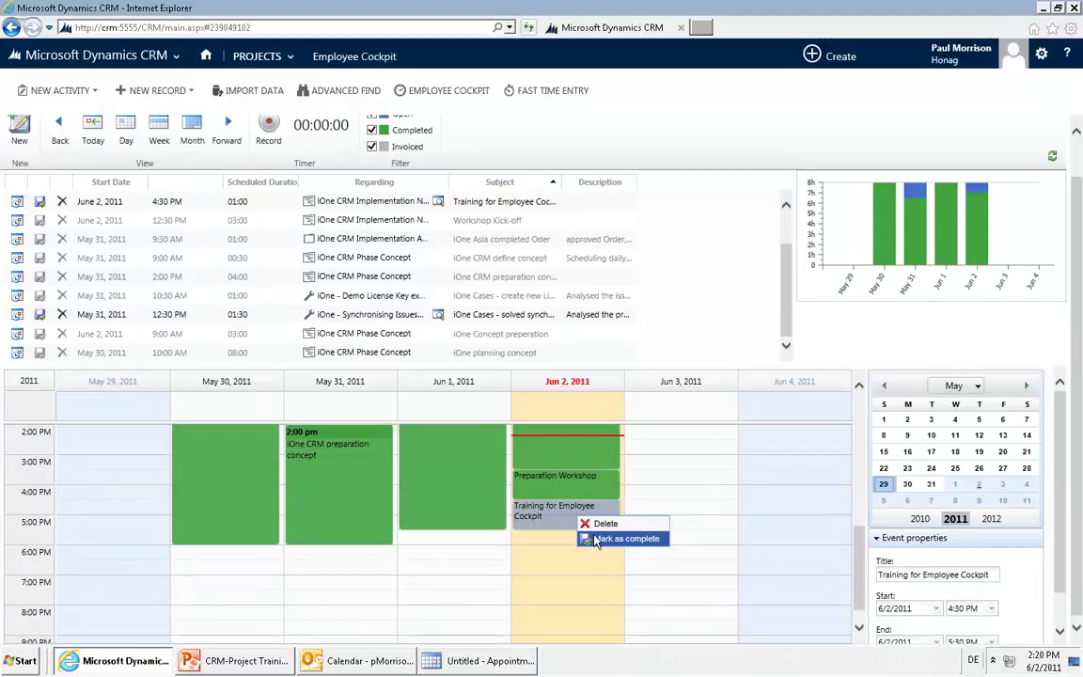
Mark the training appointment complete, then place and delete a new appointment on Jun 3 at 9:00 AM
click(625, 539)
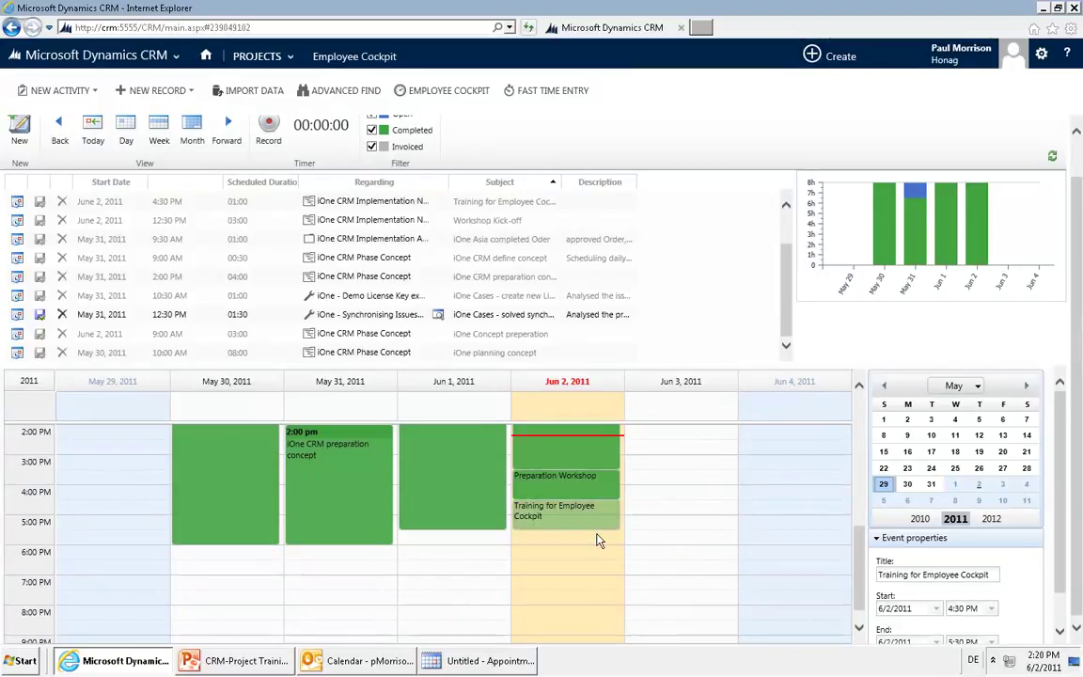
scroll(611, 513, up, 5)
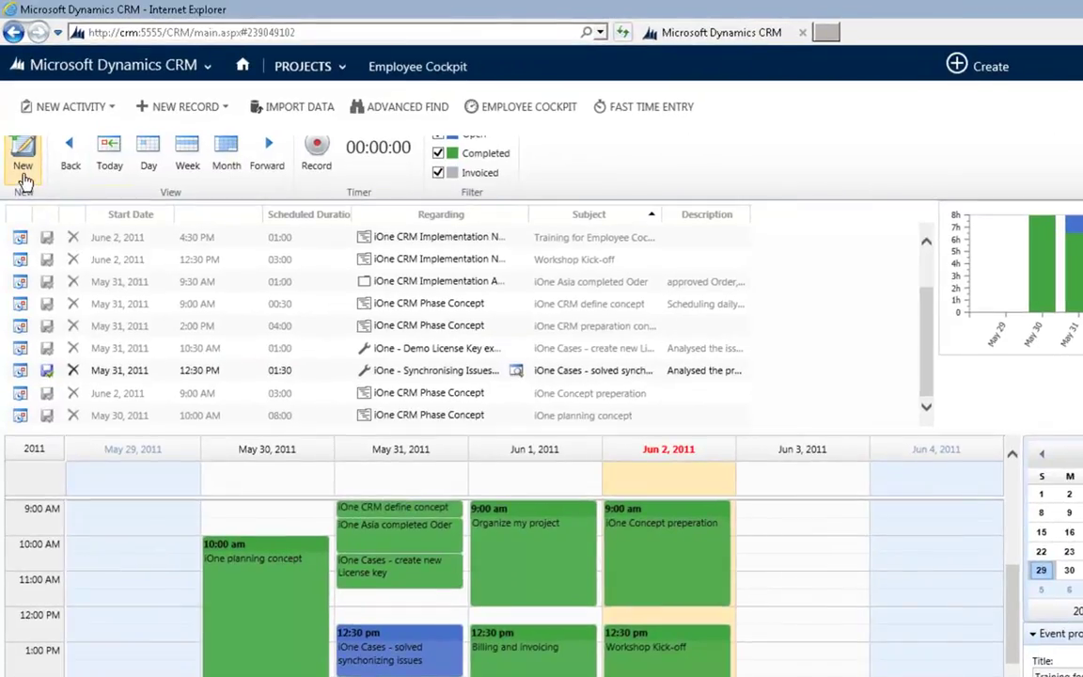
drag(21, 158, 698, 675)
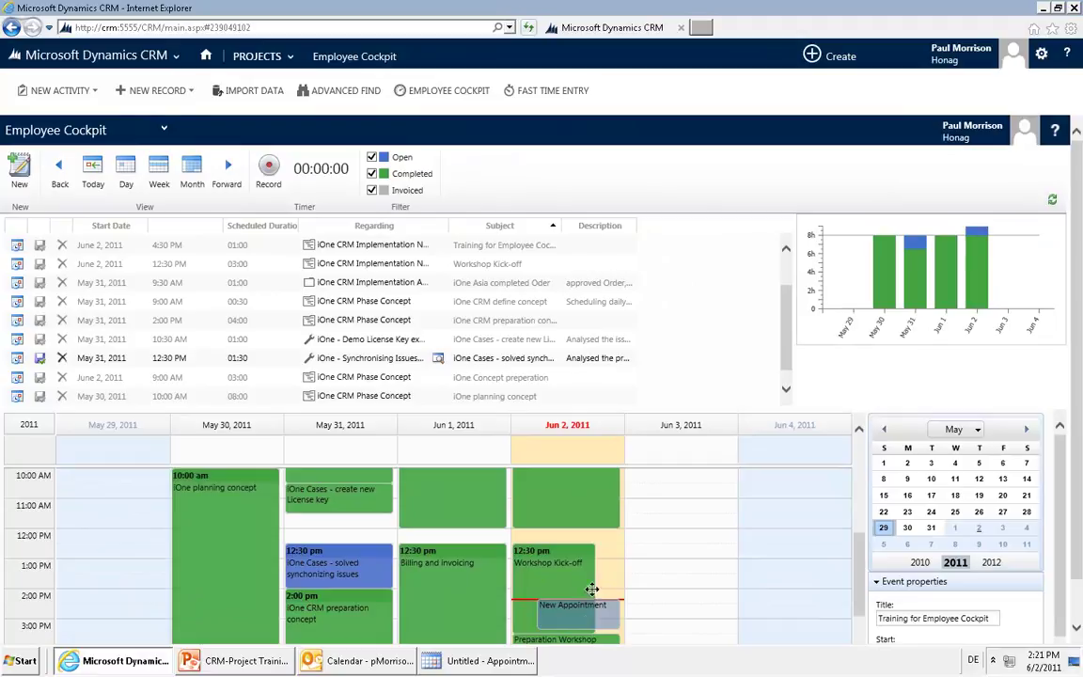
drag(591, 589, 669, 473)
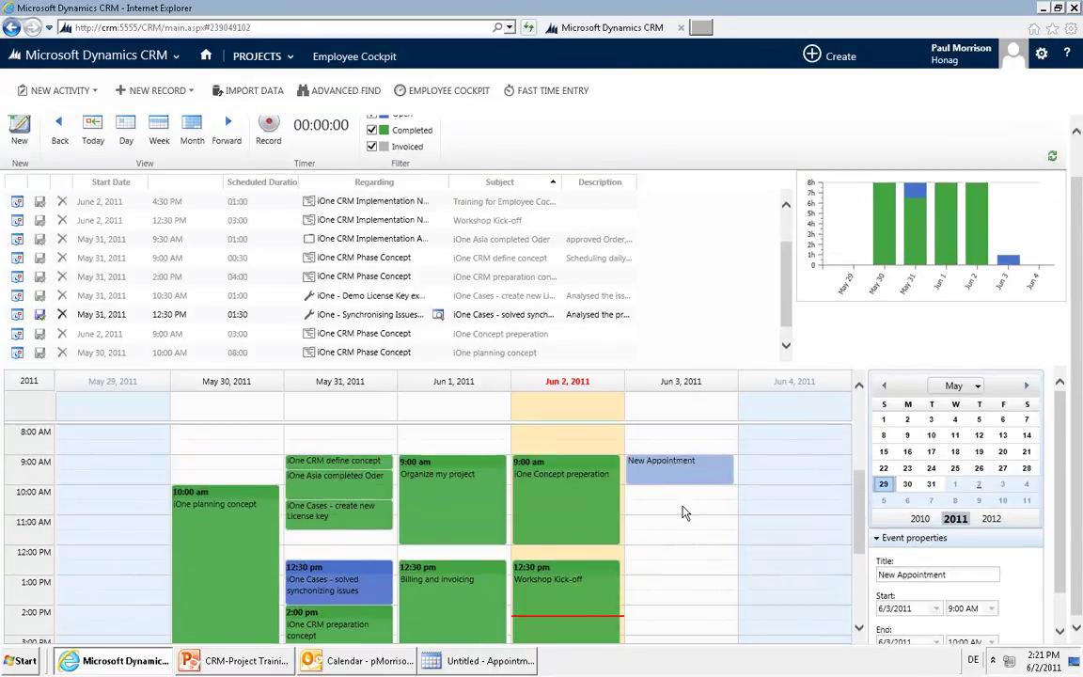
right_click(658, 477)
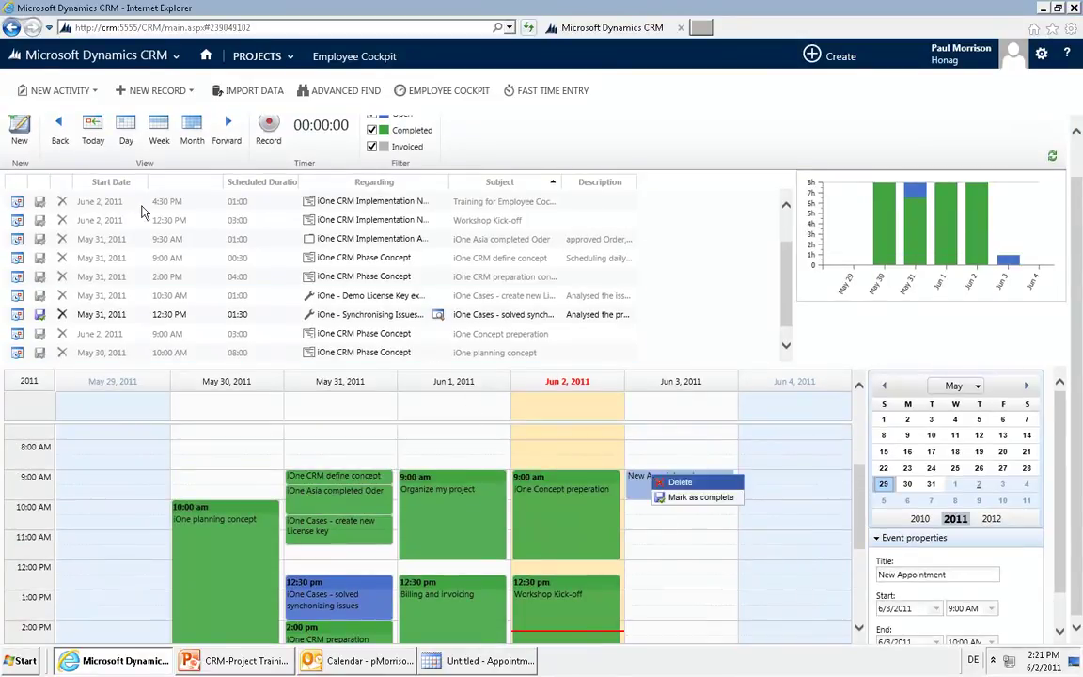
click(679, 482)
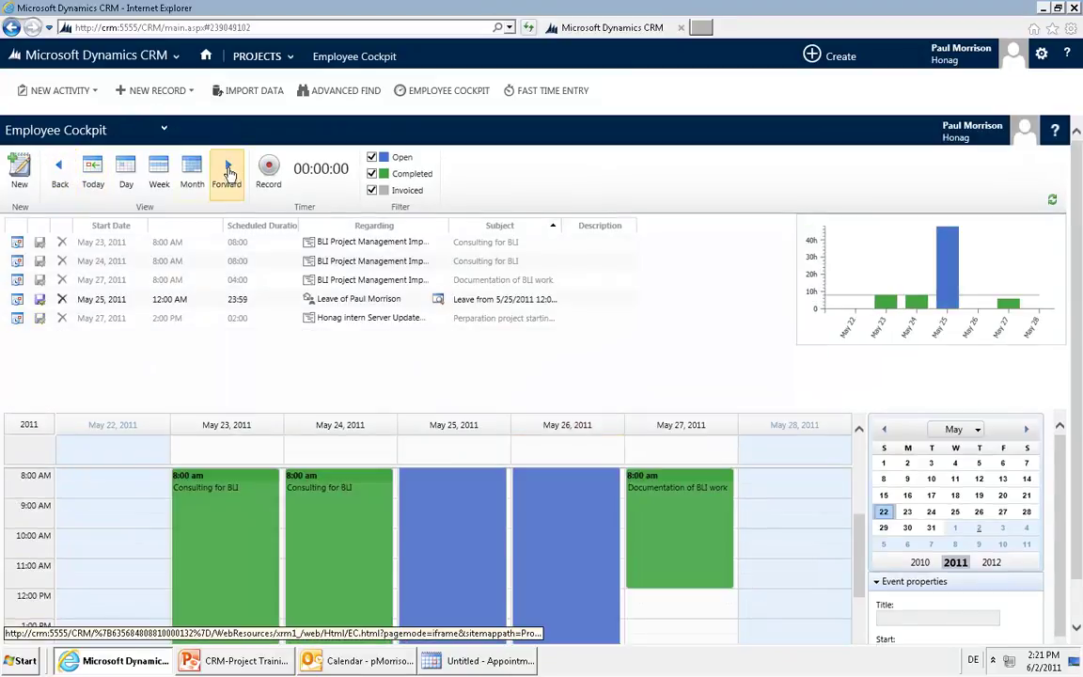
click(229, 172)
click(93, 175)
click(160, 174)
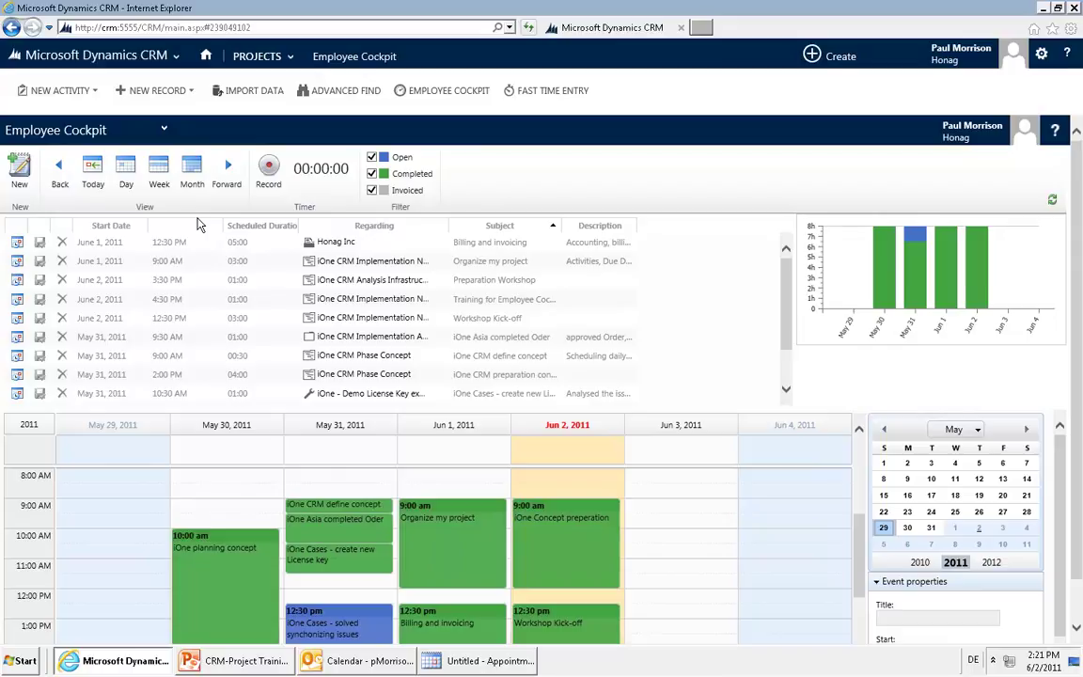
scroll(541, 504, down, 3)
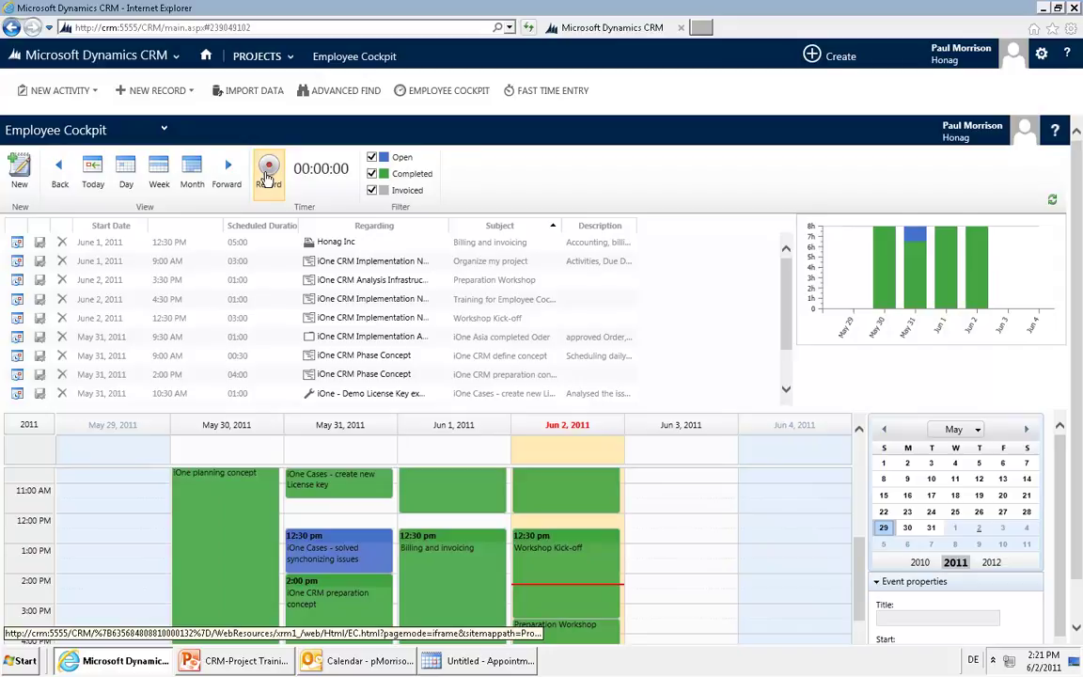
Use Record in the ribbon's Timer group to start timing the Workshop Kick-off activity
click(267, 167)
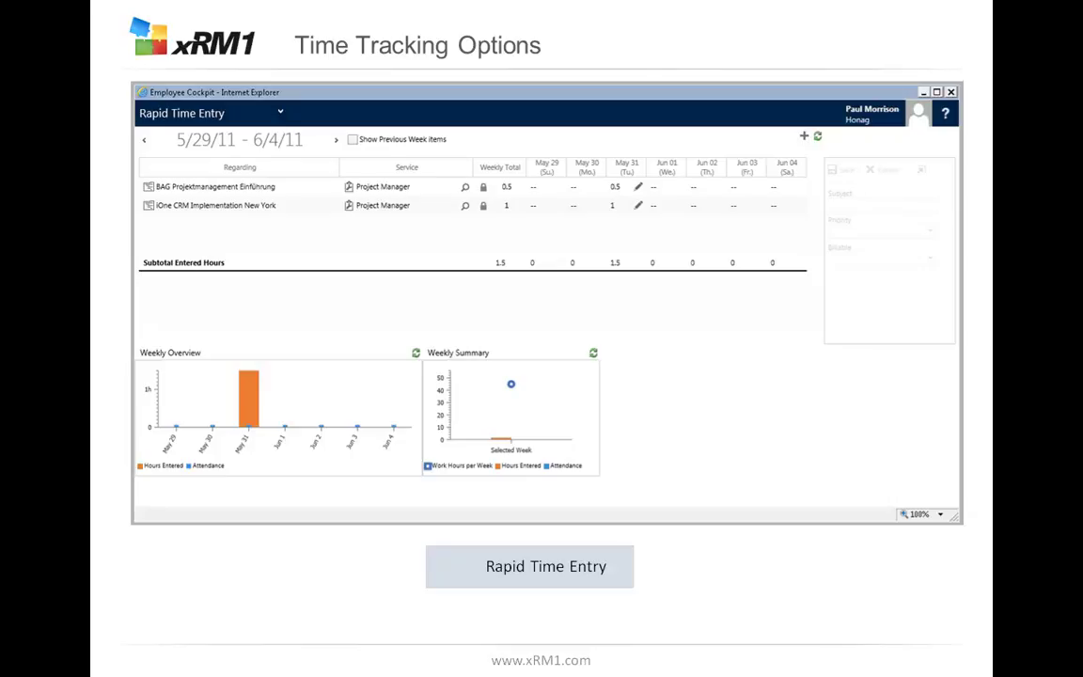
End the slideshow, return to the CRM browser window, and switch the cockpit to a different view
key(Escape)
click(115, 660)
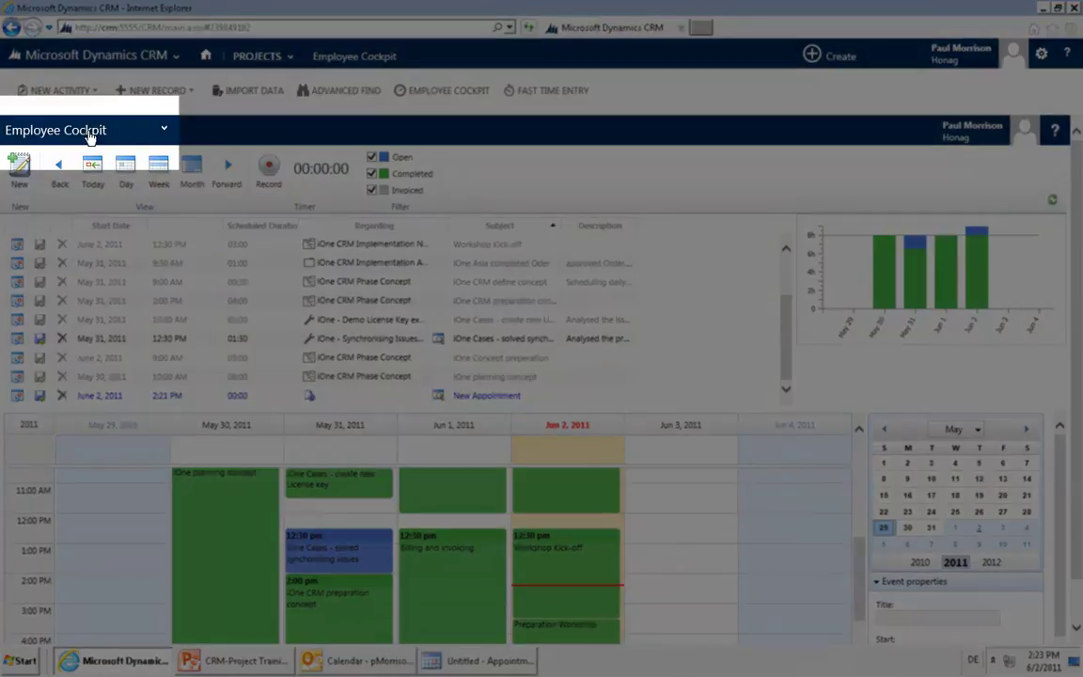
click(89, 137)
click(87, 114)
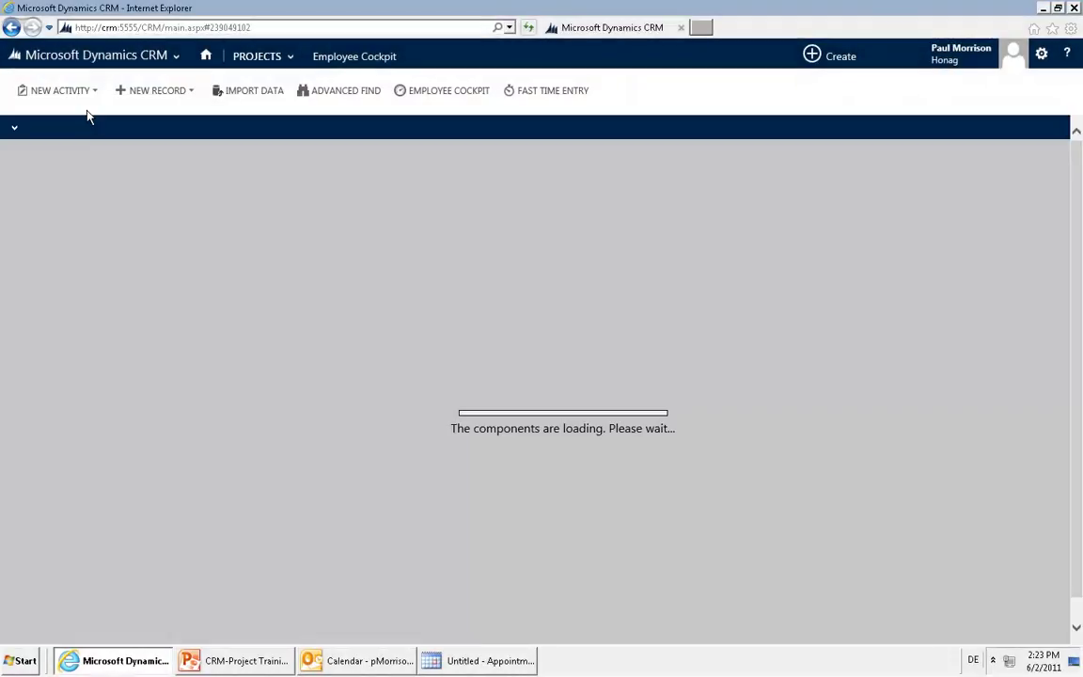
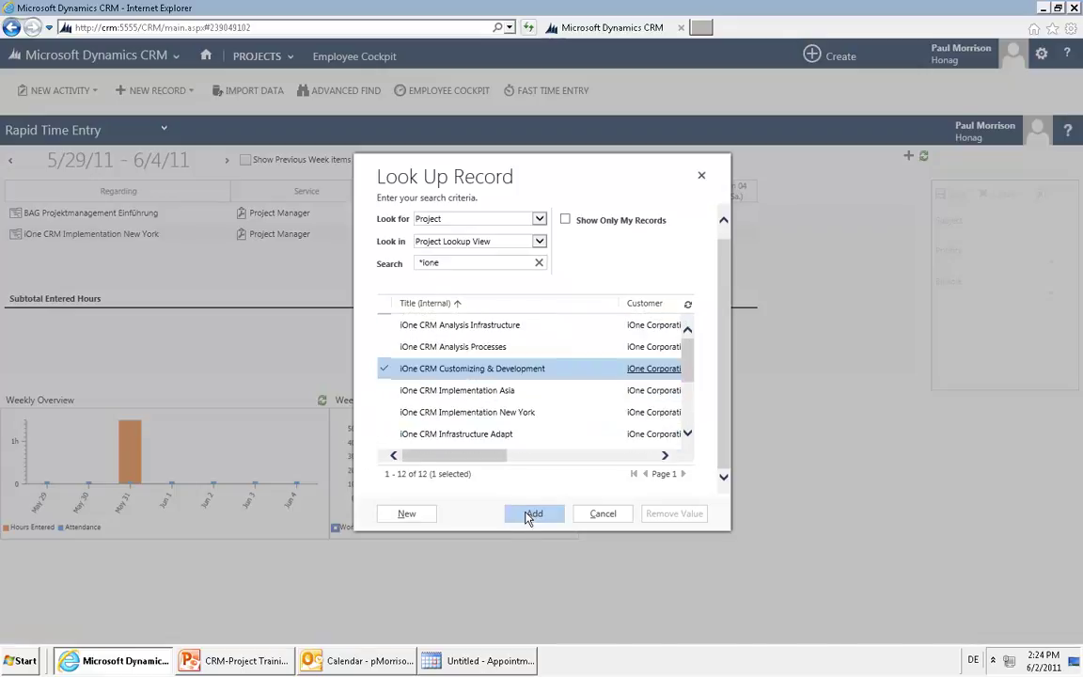
Add an iOne CRM Customizing & Development row with Senior Consultant as its service
click(527, 516)
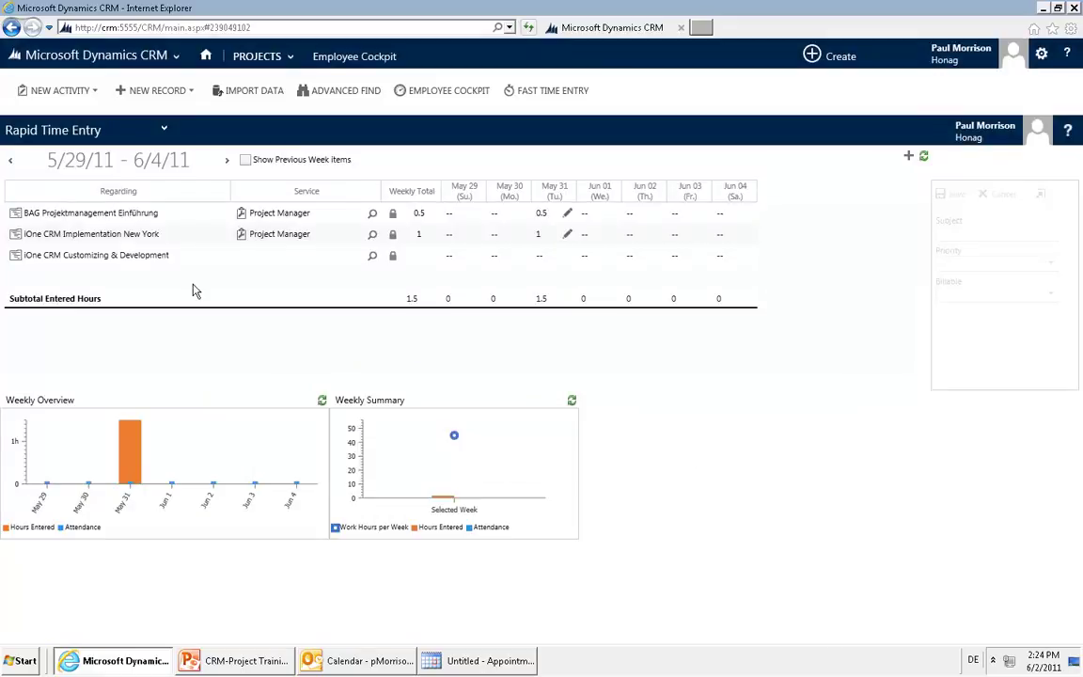
click(371, 255)
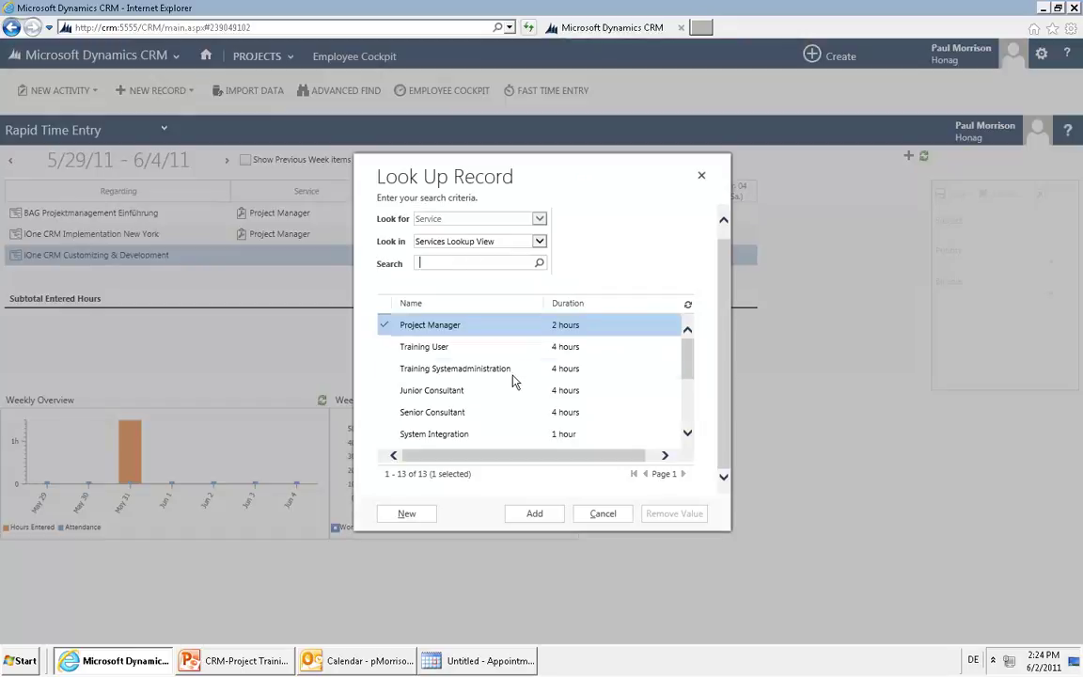
click(487, 413)
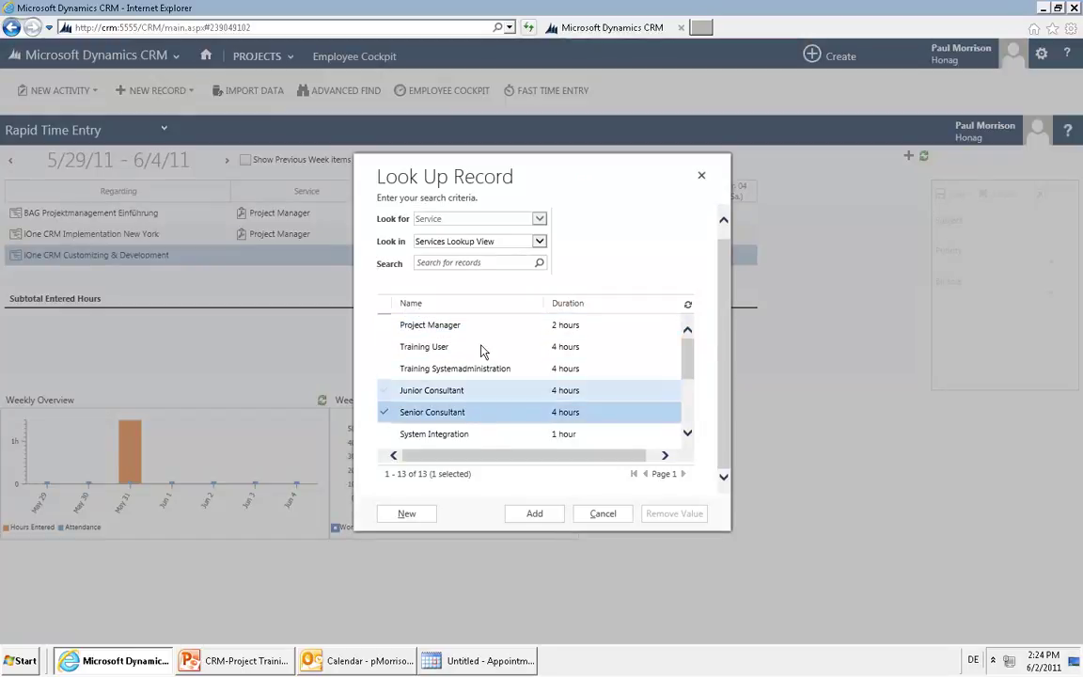
click(535, 514)
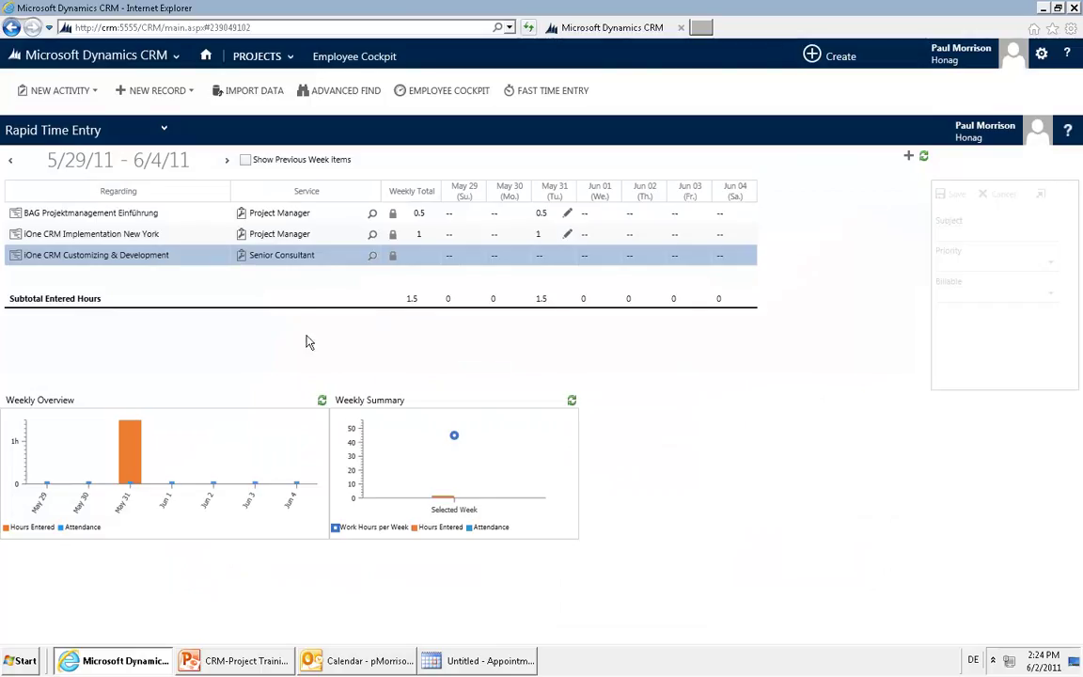
Enter 2 hours on May 30 and 3 hours on Jun 01 for the new row
click(513, 255)
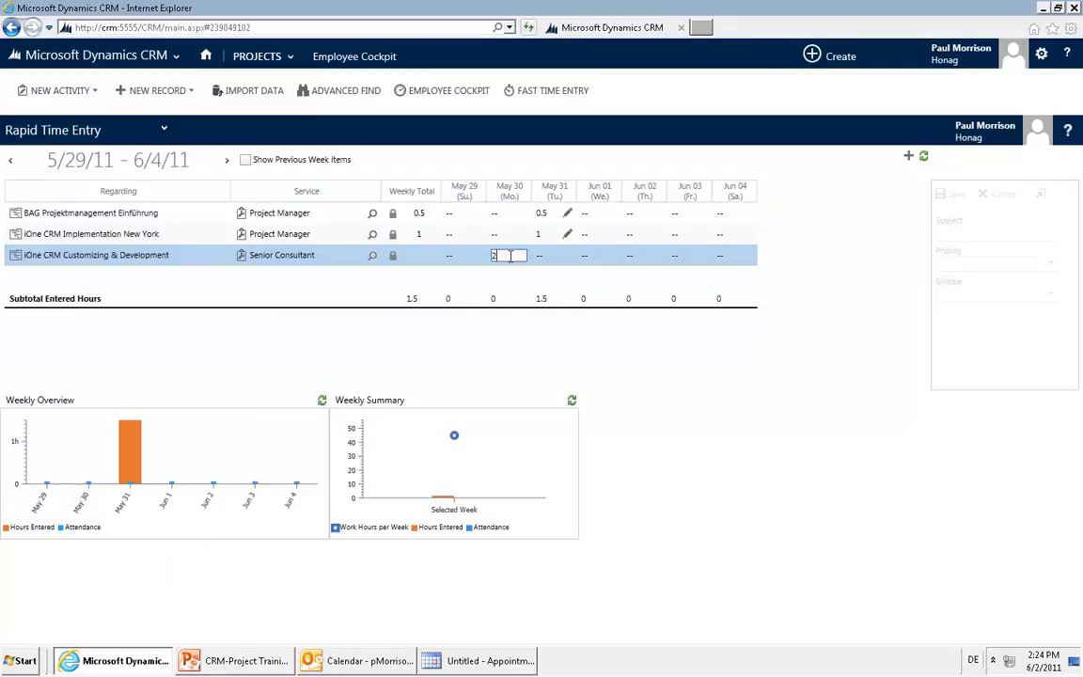
text(2)
click(591, 268)
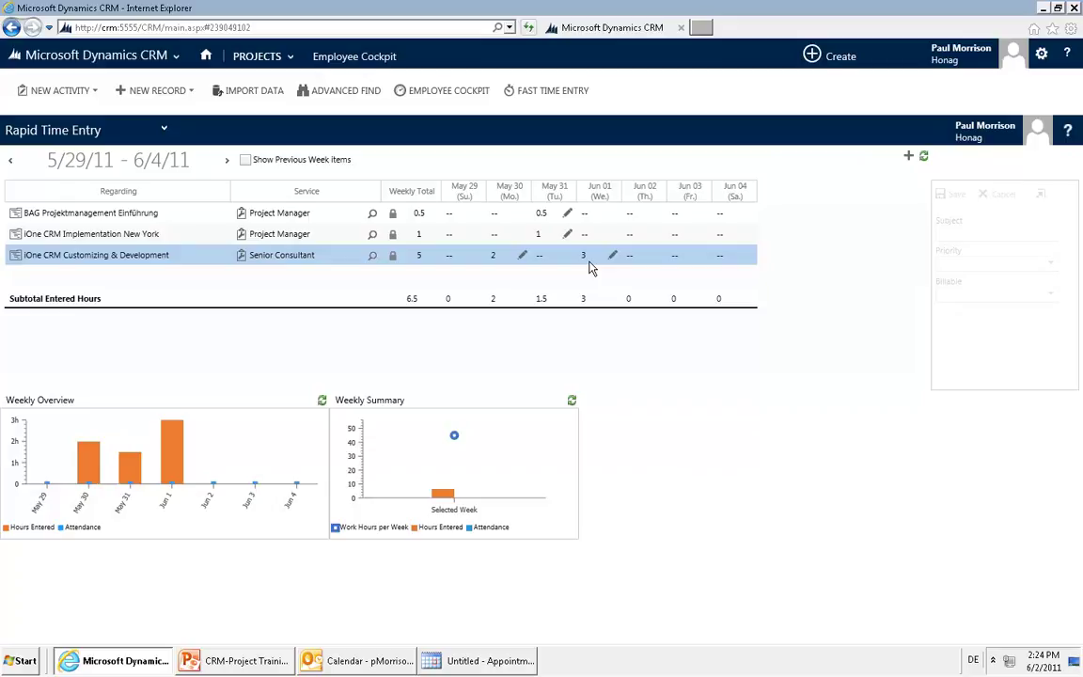
Replace the Jun 01 entry's subject with 'training preparation'
click(610, 257)
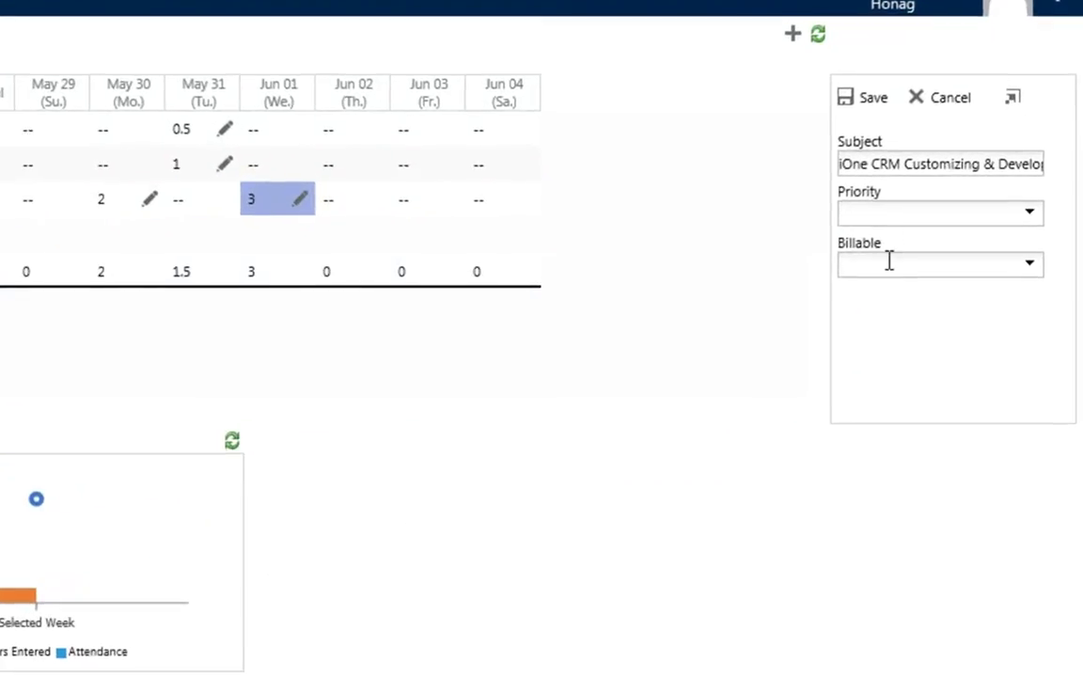
click(874, 164)
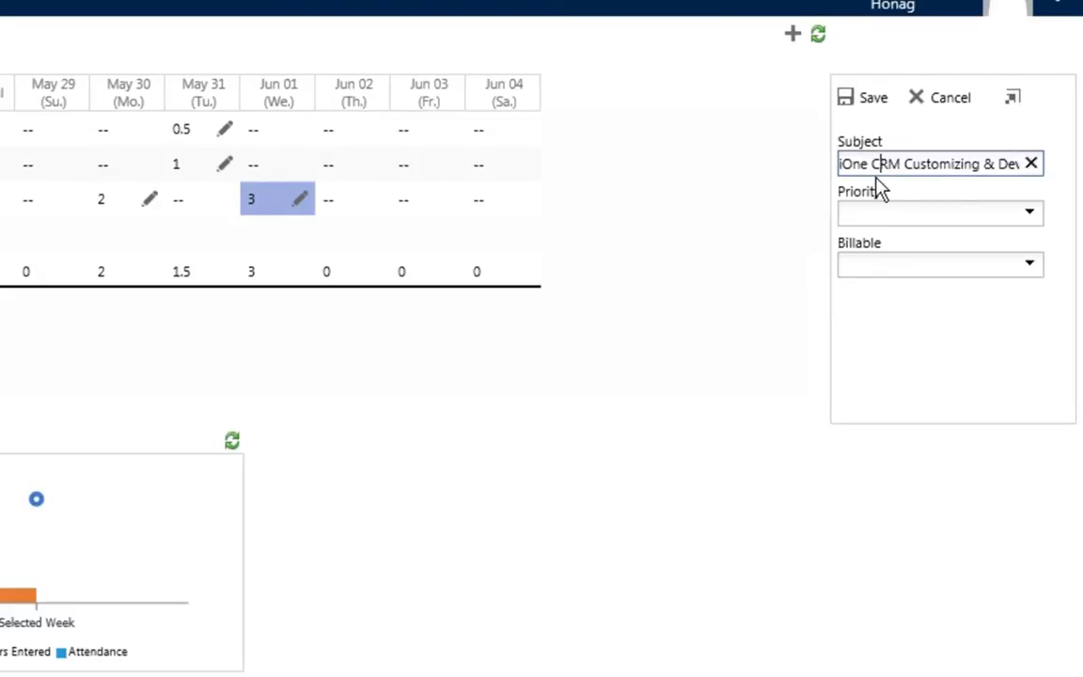
key(ctrl+a)
key(BackSpace)
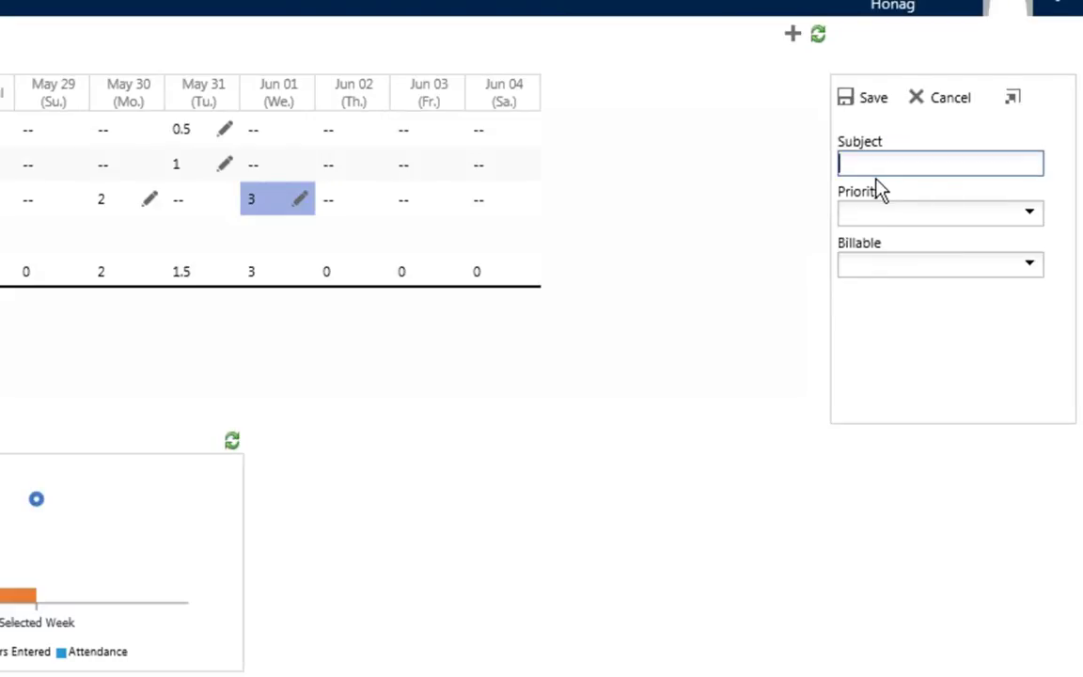
text(training preparation)
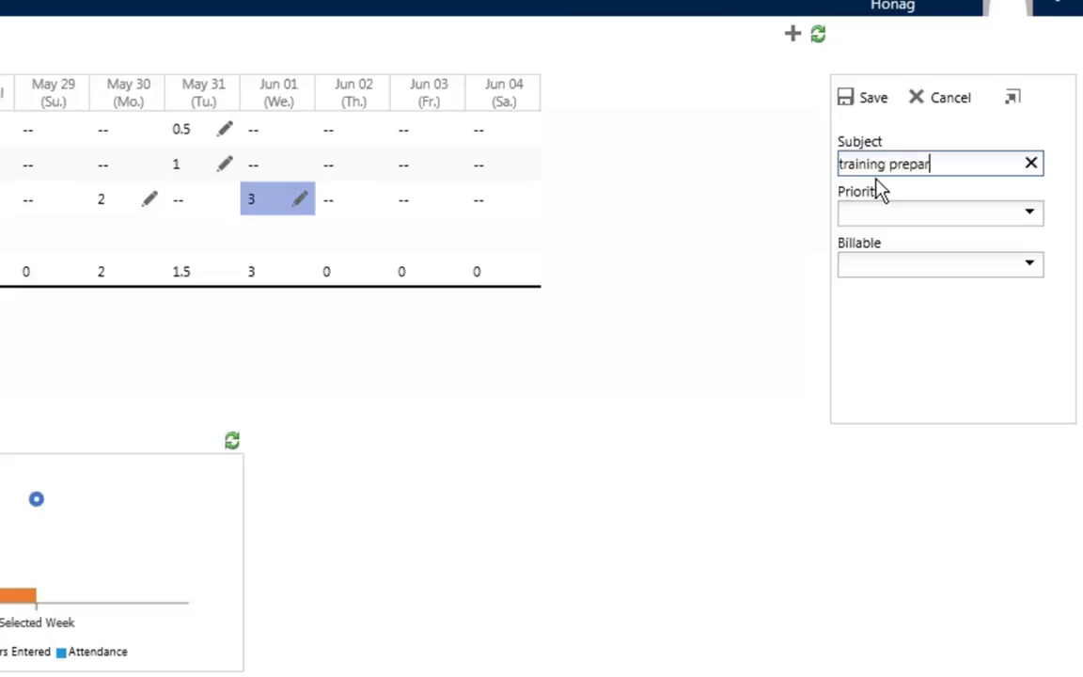
click(903, 378)
Leave the Billable setting unchanged and save the entry
click(1031, 265)
click(900, 360)
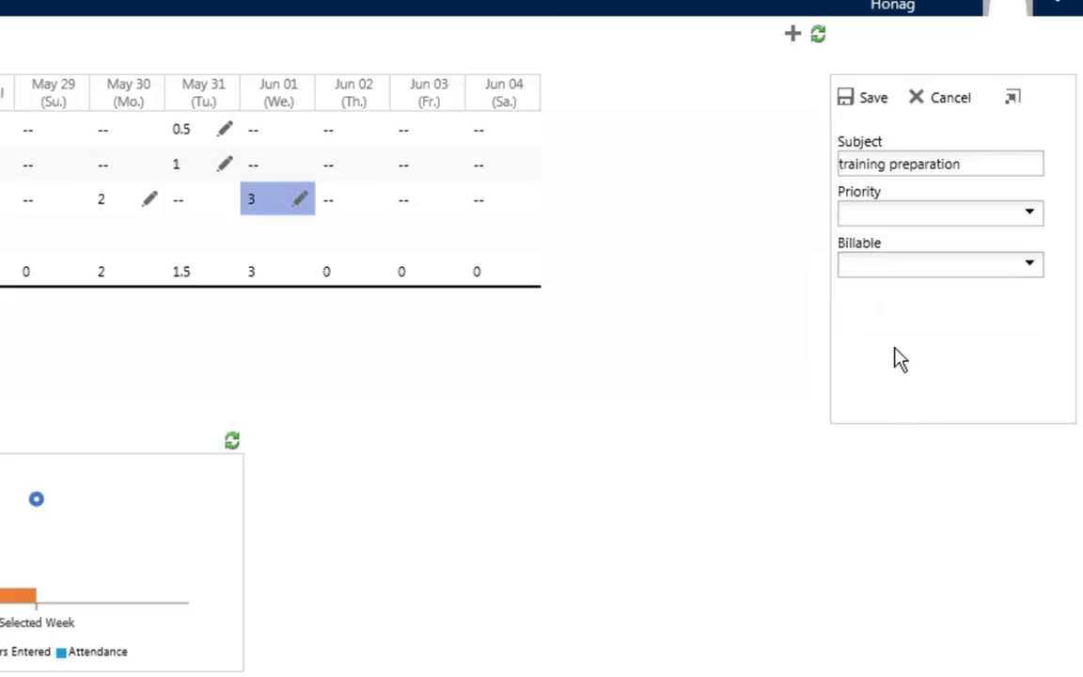
click(869, 100)
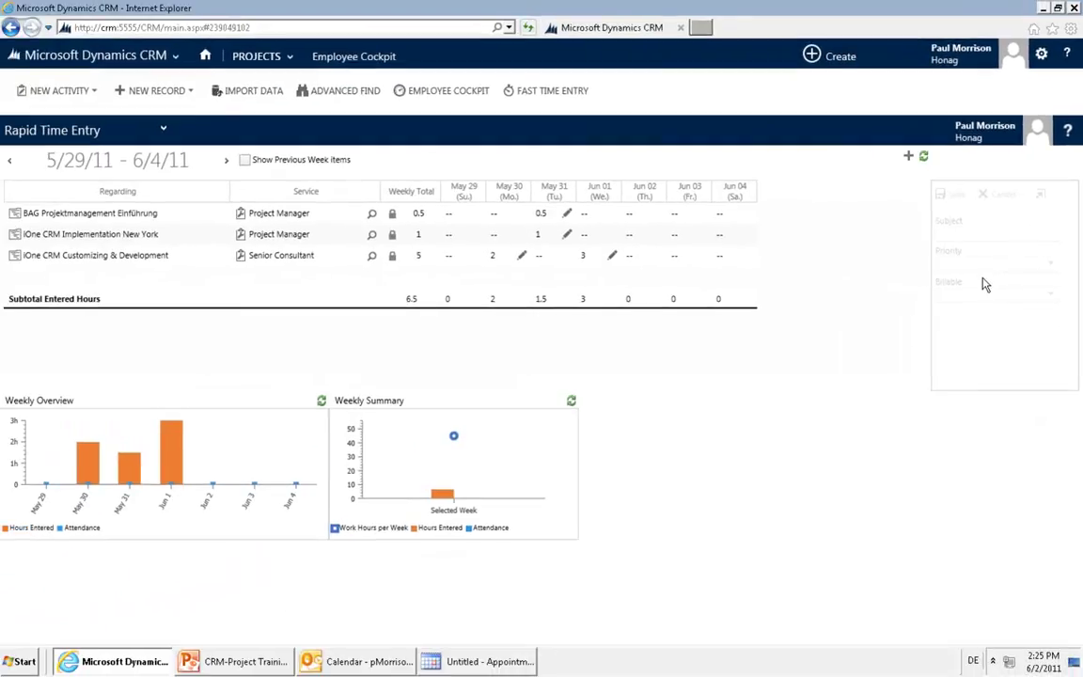
click(613, 256)
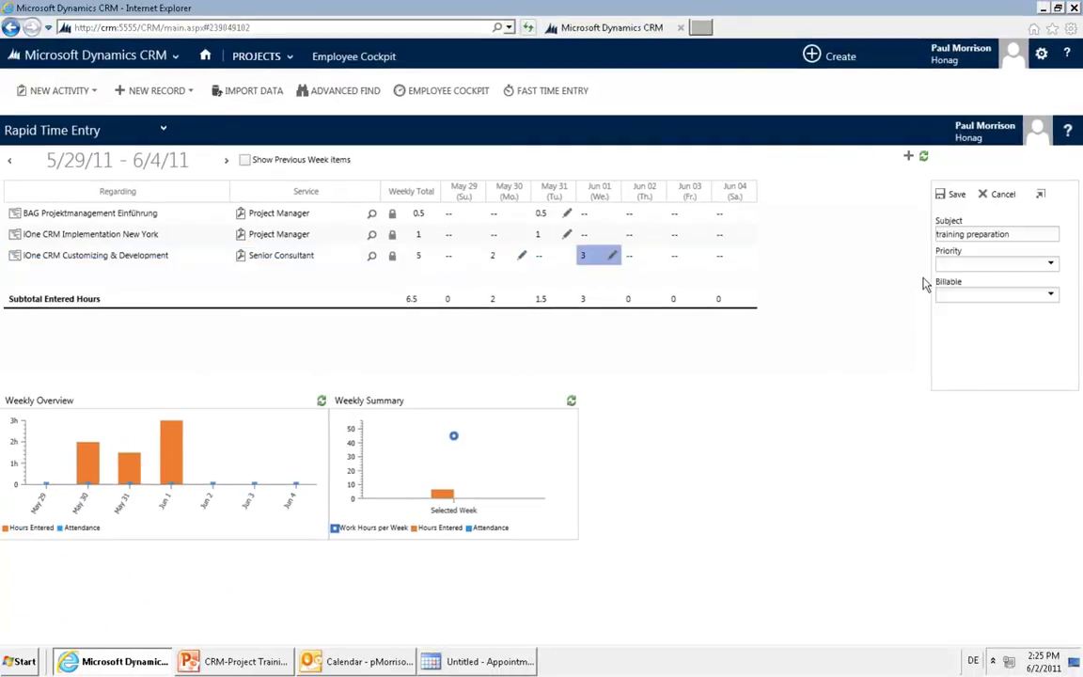
click(1041, 196)
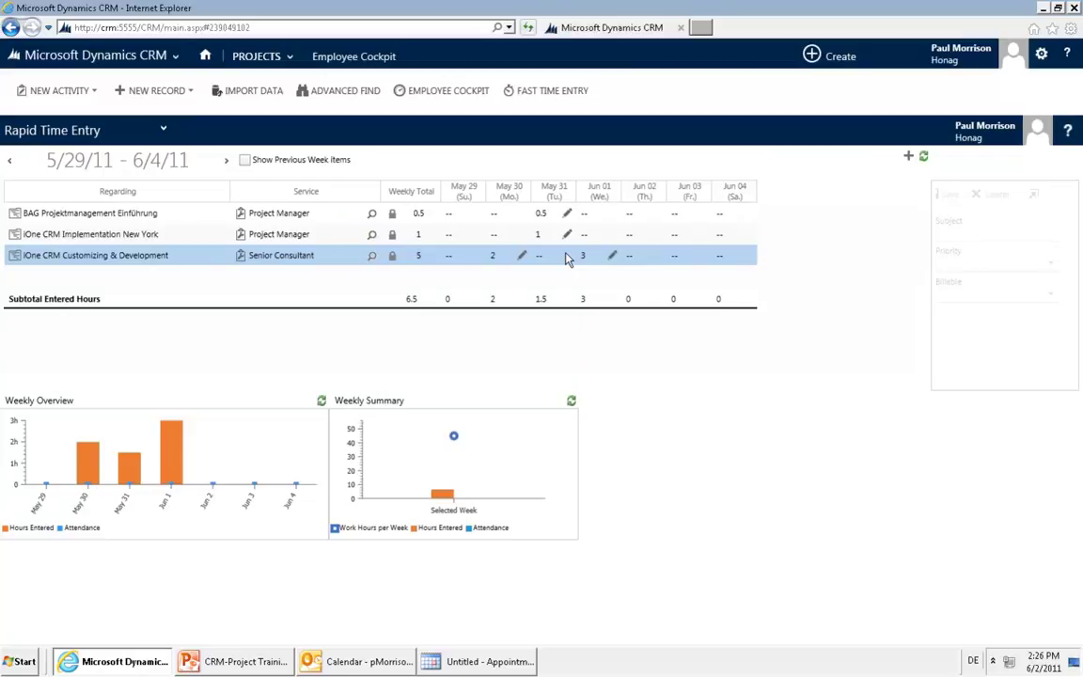
Show previous-week items and log 2 hours on Jun 01 for BLI Sub Documentation and Customizing
click(245, 162)
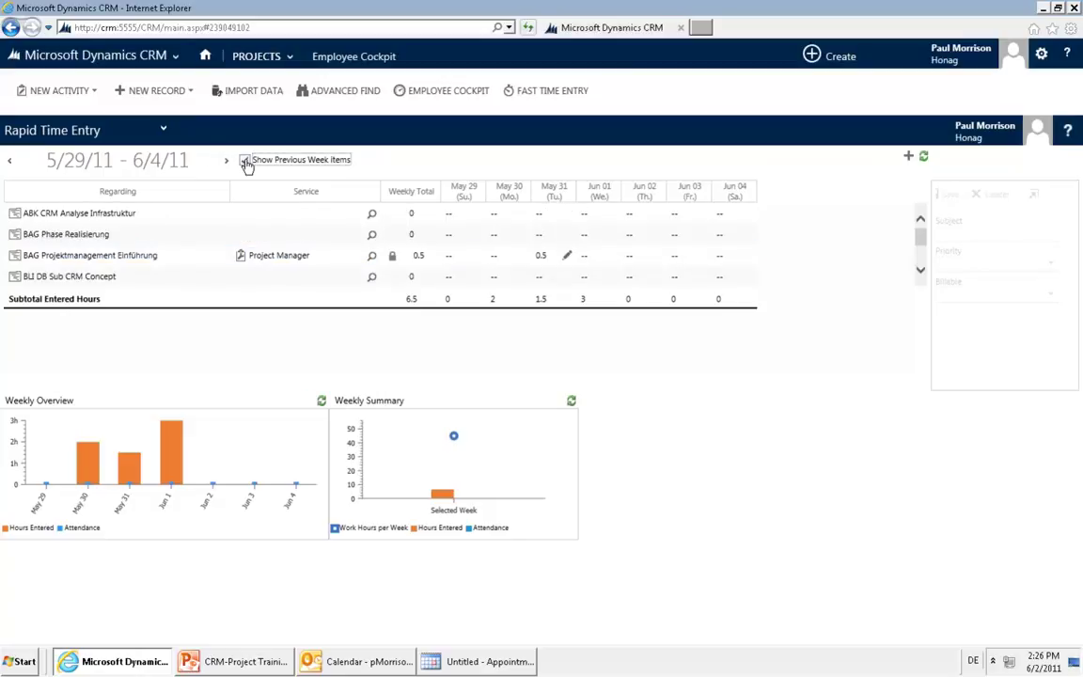
scroll(559, 249, down, 3)
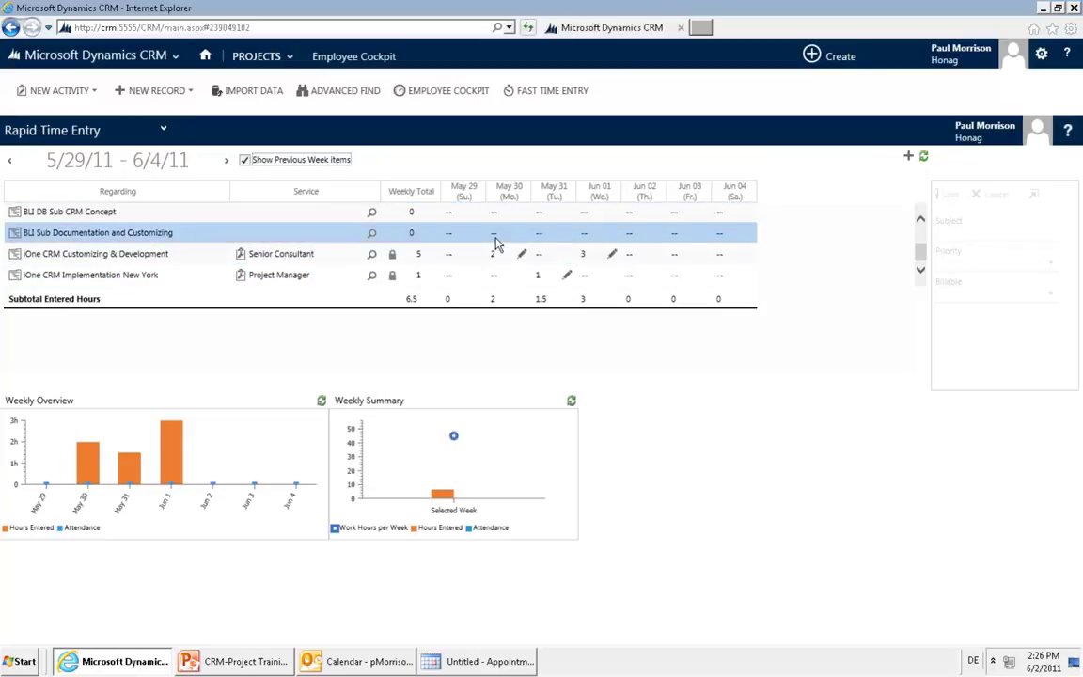
click(602, 234)
text(2)
key(Return)
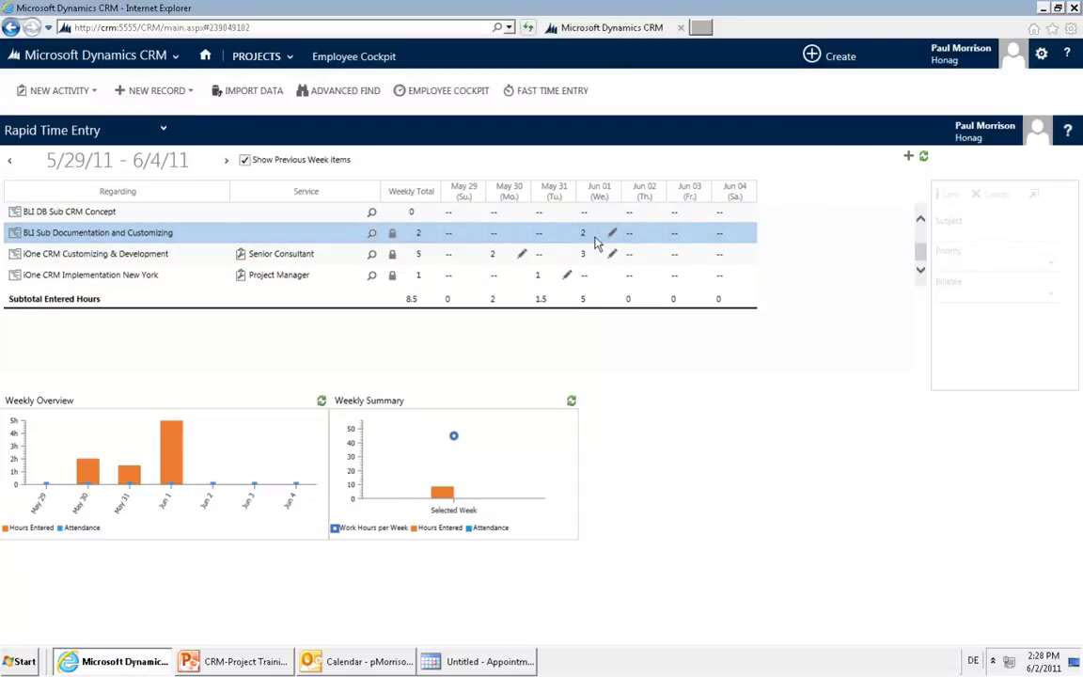
Hide previous-week items, go back two weeks, then return to the 5/29/11–6/4/11 week
click(245, 160)
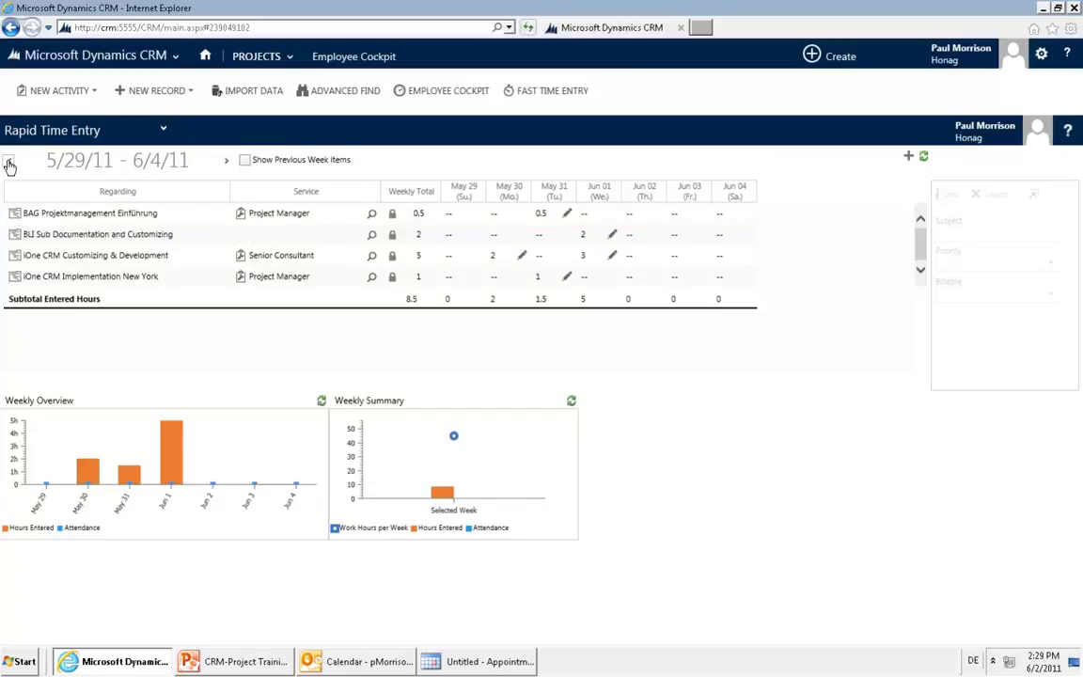
click(9, 165)
click(9, 165)
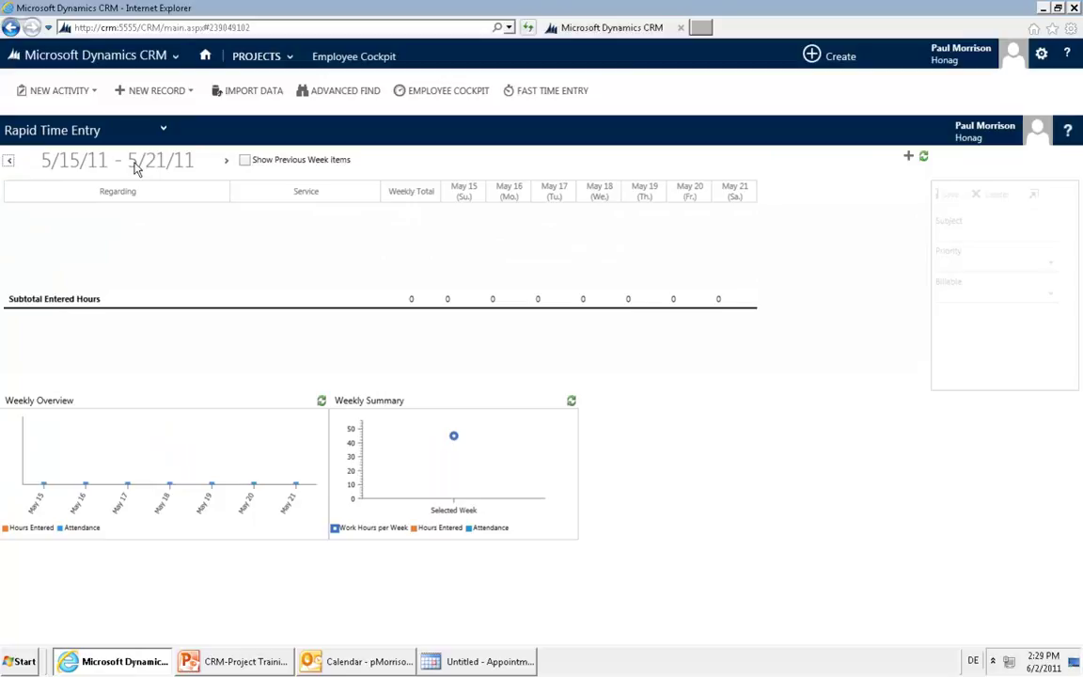
double_click(231, 164)
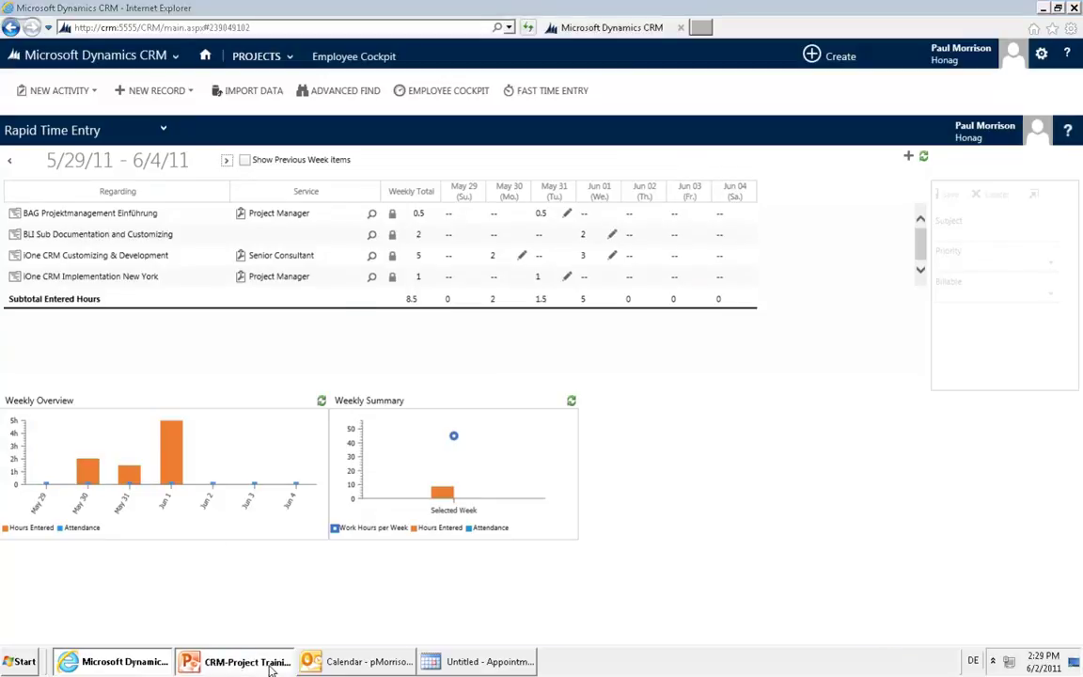
Run the PowerPoint slide show from the current slide and advance to Time Tracking Options
click(240, 661)
click(72, 53)
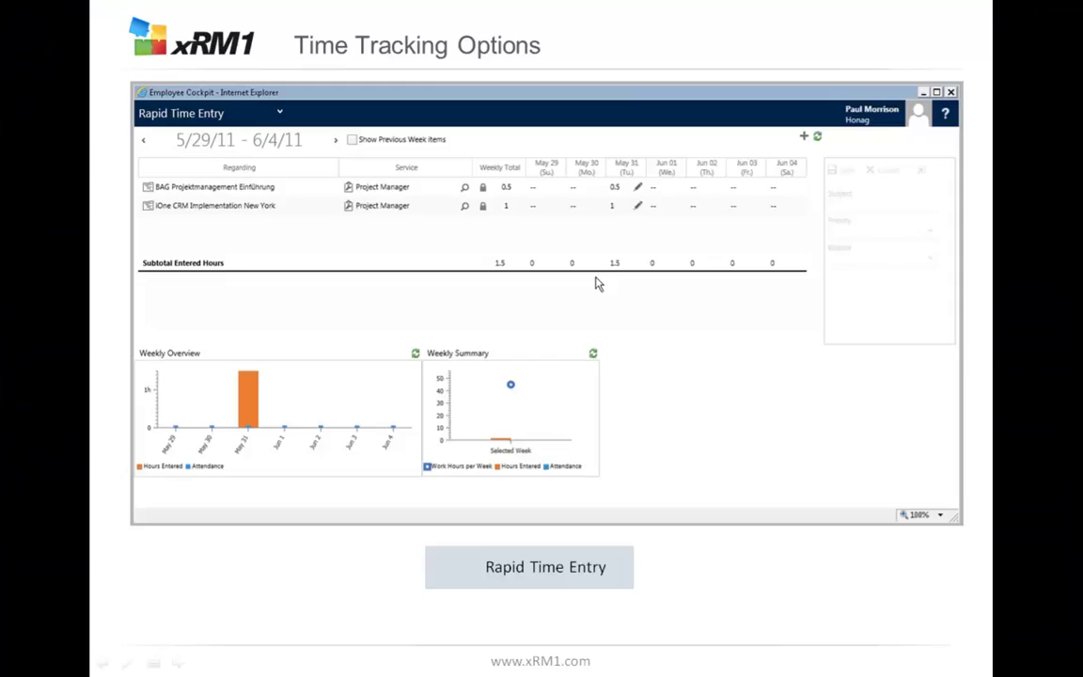
click(594, 280)
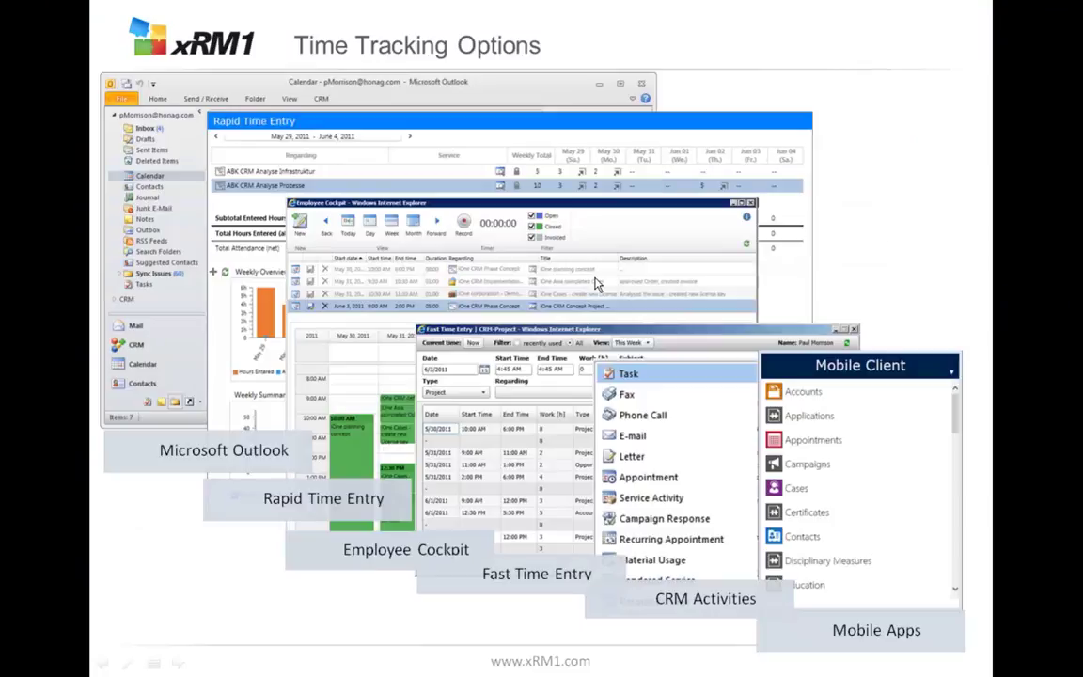